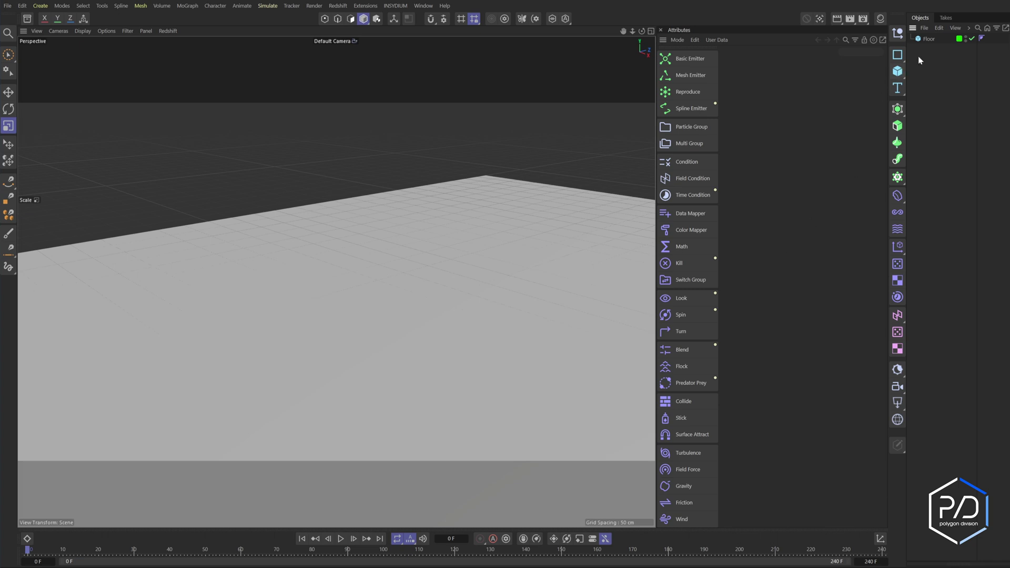
Step: Set the Floor cube's Z size to 1600 cm
{"action": "left_click", "coordinate": [928, 39]}
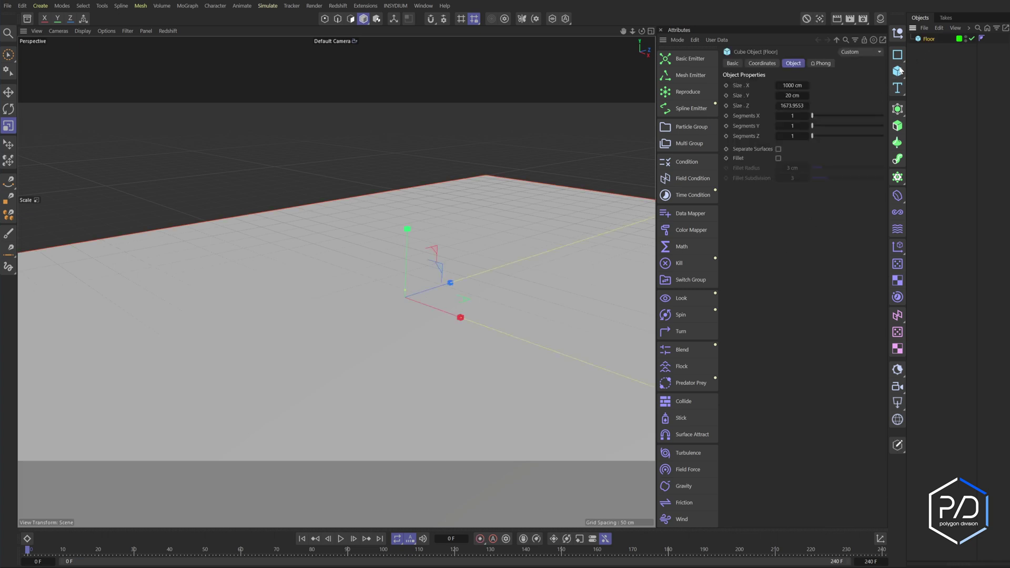
{"action": "left_click", "coordinate": [796, 106]}
{"action": "type", "text": "1600"}
{"action": "key", "text": "Return"}
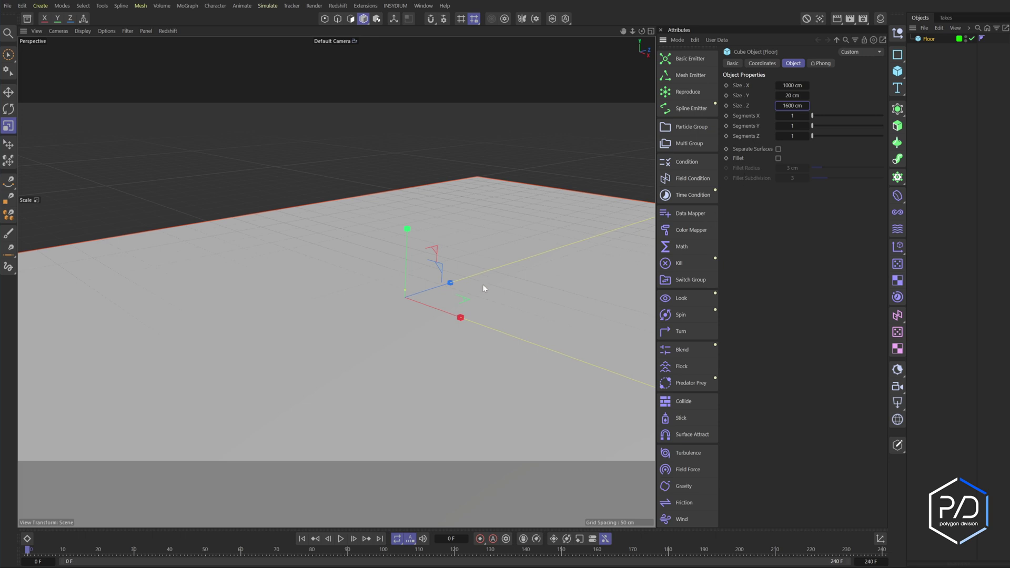
Step: Hide the Floor in the viewport and add a Bullet Collider Body tag to it
{"action": "left_click", "coordinate": [965, 37]}
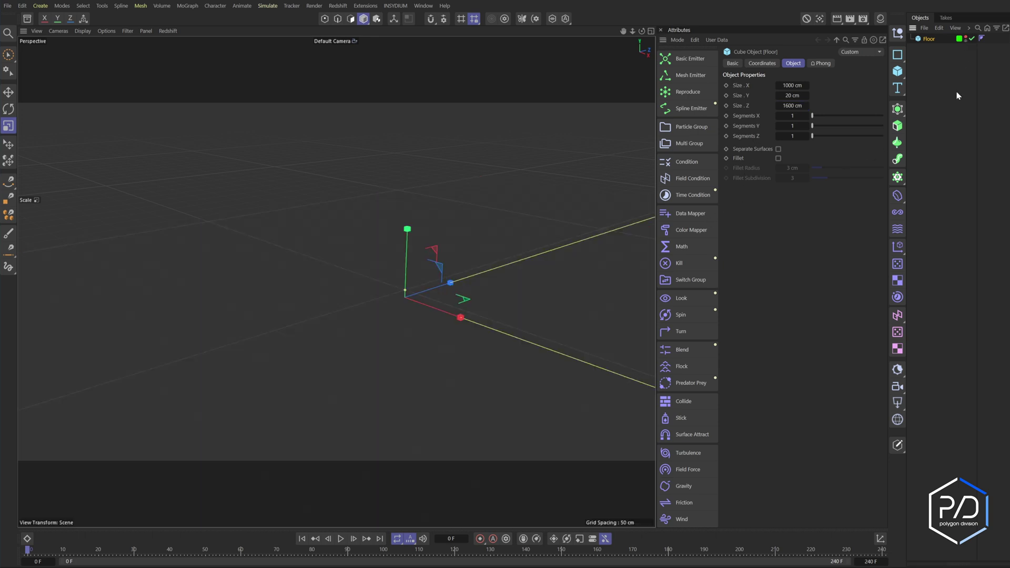
{"action": "right_click", "coordinate": [926, 38]}
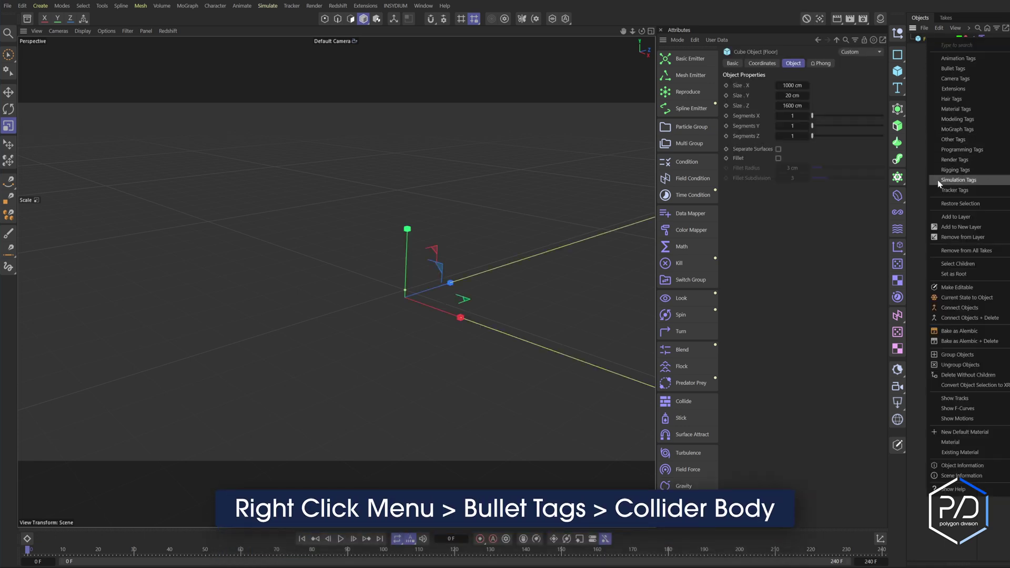
{"action": "left_click", "coordinate": [894, 69]}
{"action": "left_click", "coordinate": [931, 132]}
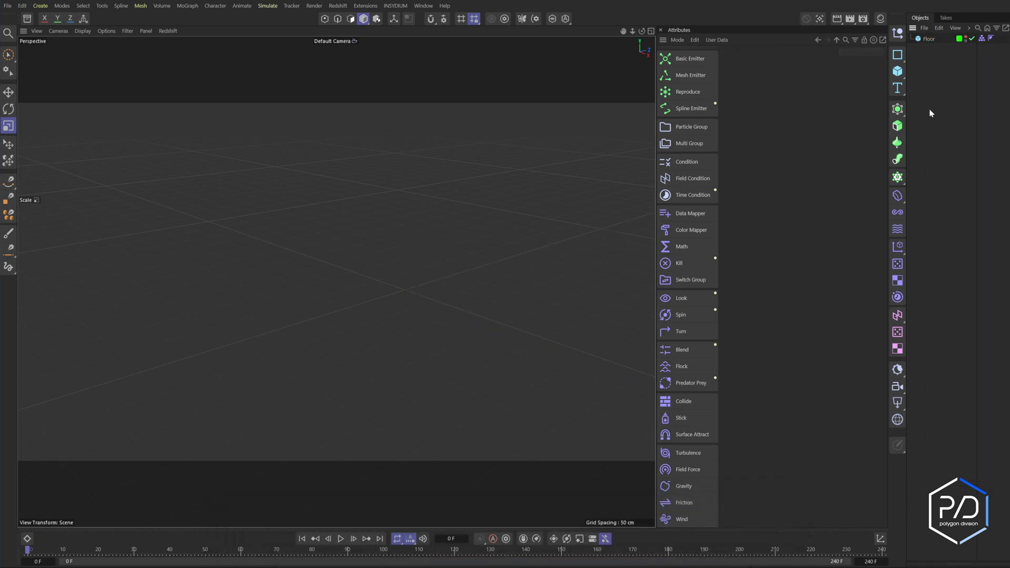
{"action": "right_click", "coordinate": [927, 37]}
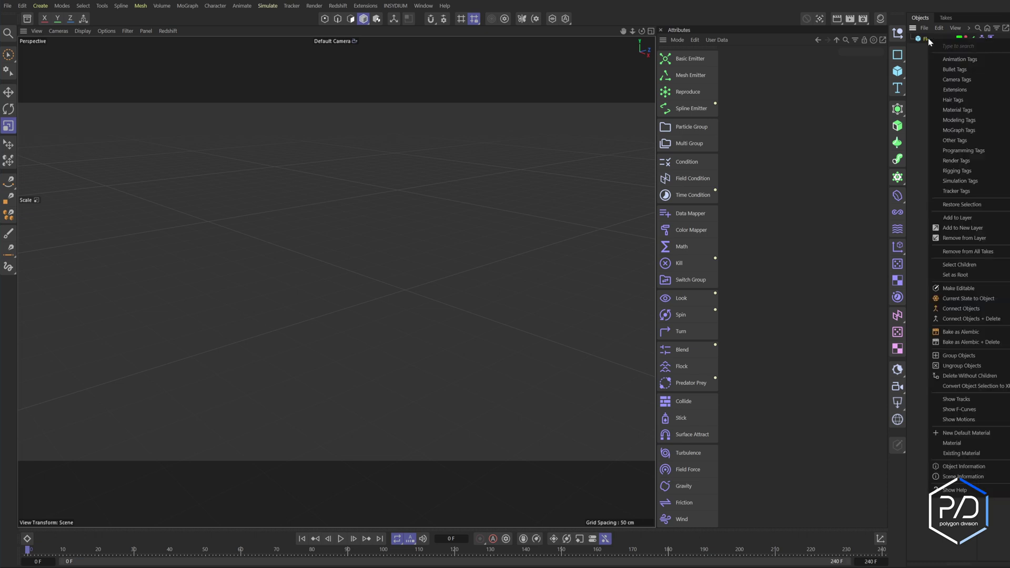
{"action": "key", "text": "Escape"}
{"action": "left_click", "coordinate": [940, 78]}
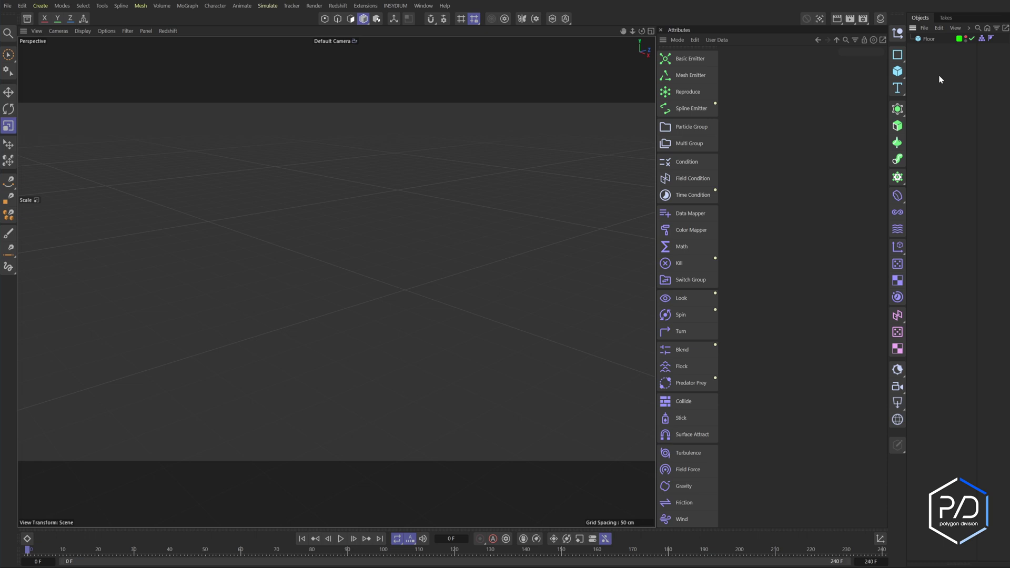
Step: Add a Basic Emitter, move it to the left and tilt it upward 45°
{"action": "left_click", "coordinate": [690, 57]}
{"action": "left_click_drag", "start_coordinate": [448, 284], "coordinate": [174, 308]}
{"action": "left_click", "coordinate": [761, 63]}
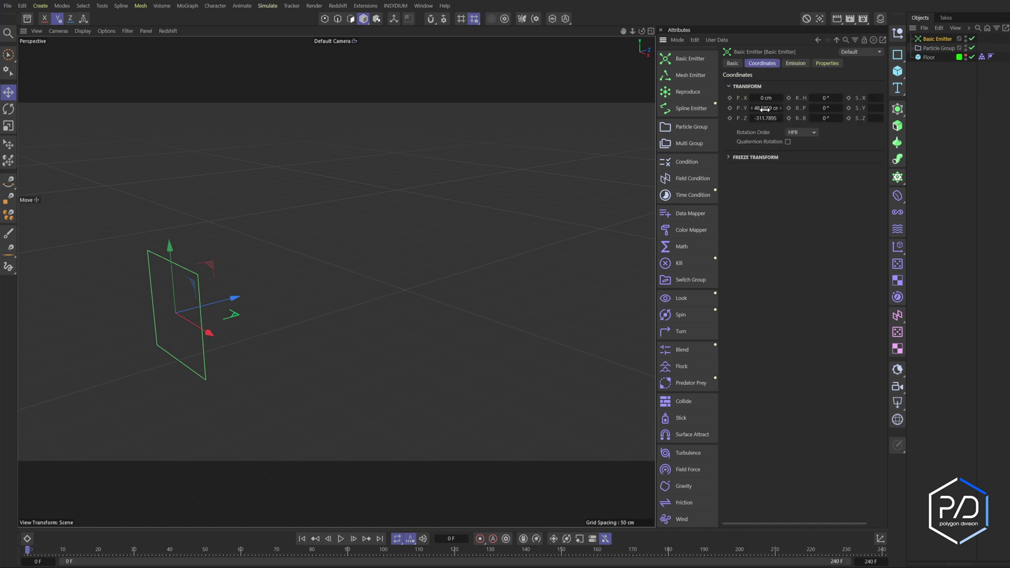
{"action": "left_click_drag", "start_coordinate": [825, 108], "coordinate": [830, 131]}
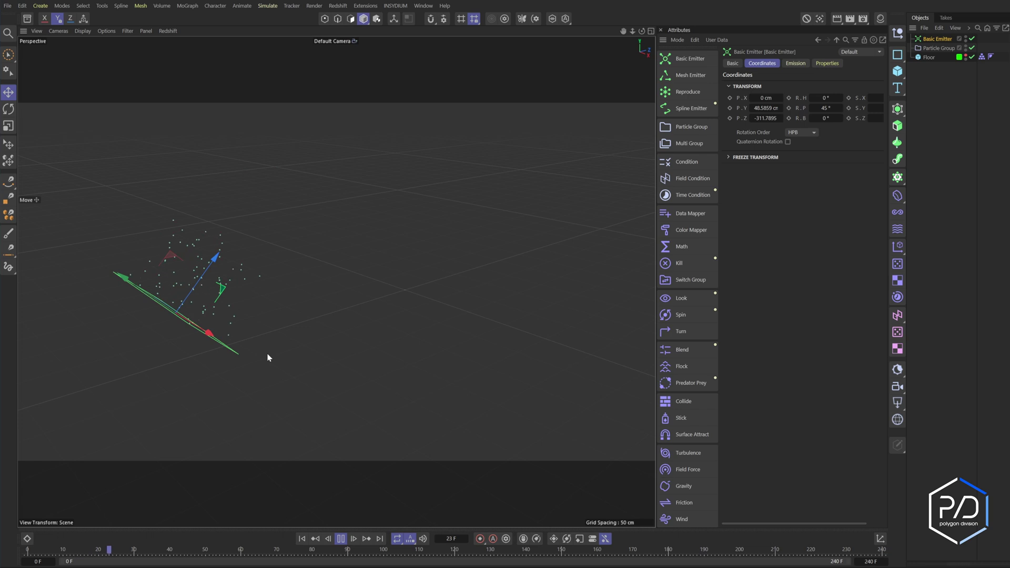
Step: Set the emitter's Emission Size to 0/0/0 cm and Emission Mode to Pulse with Pulse 1
{"action": "left_click", "coordinate": [794, 64]}
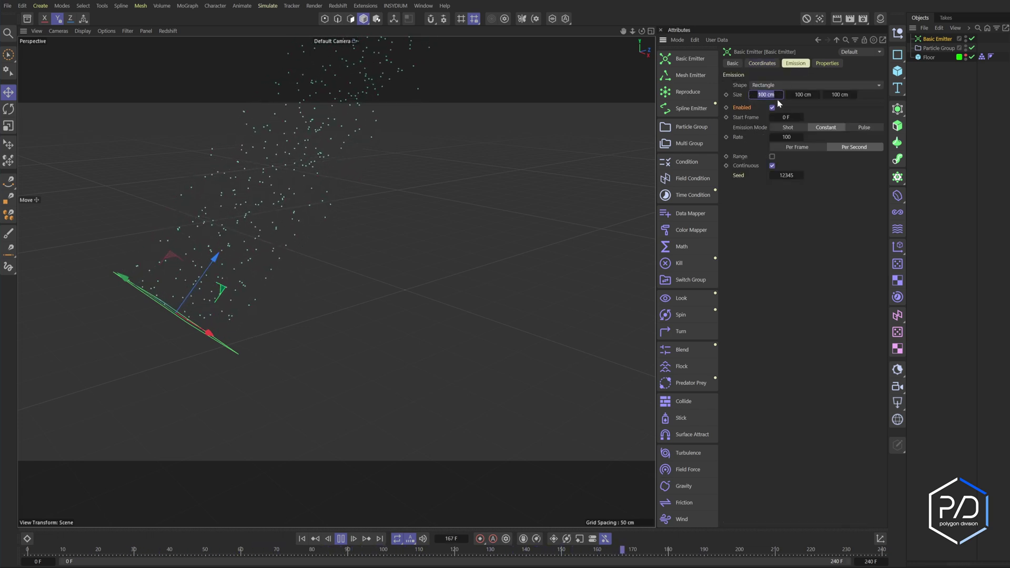
{"action": "left_click", "coordinate": [777, 100]}
{"action": "type", "text": "0"}
{"action": "key", "text": "Tab"}
{"action": "type", "text": "0"}
{"action": "key", "text": "Tab"}
{"action": "type", "text": "0"}
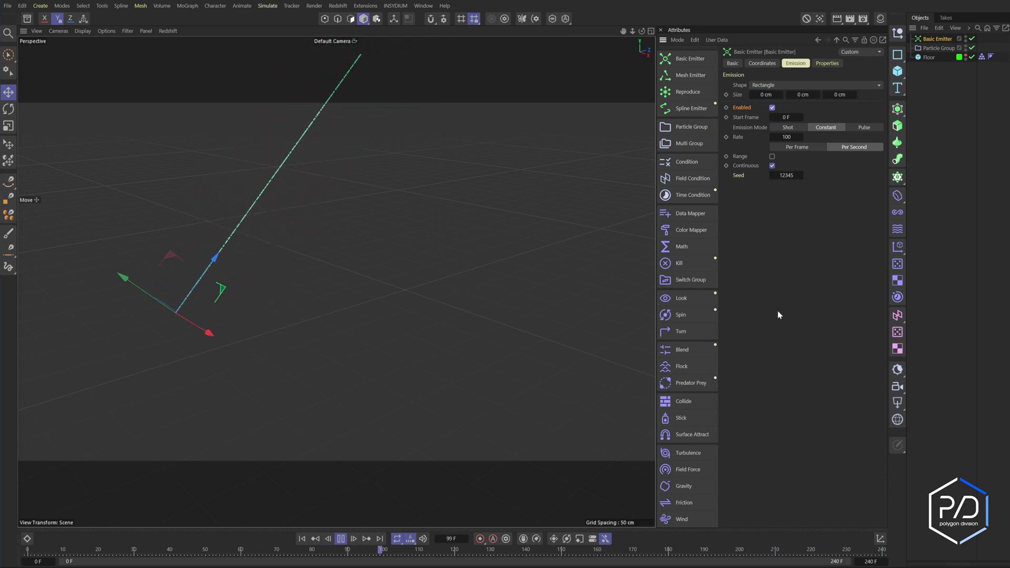
{"action": "left_click", "coordinate": [862, 128]}
{"action": "key", "text": "Tab"}
{"action": "type", "text": "1"}
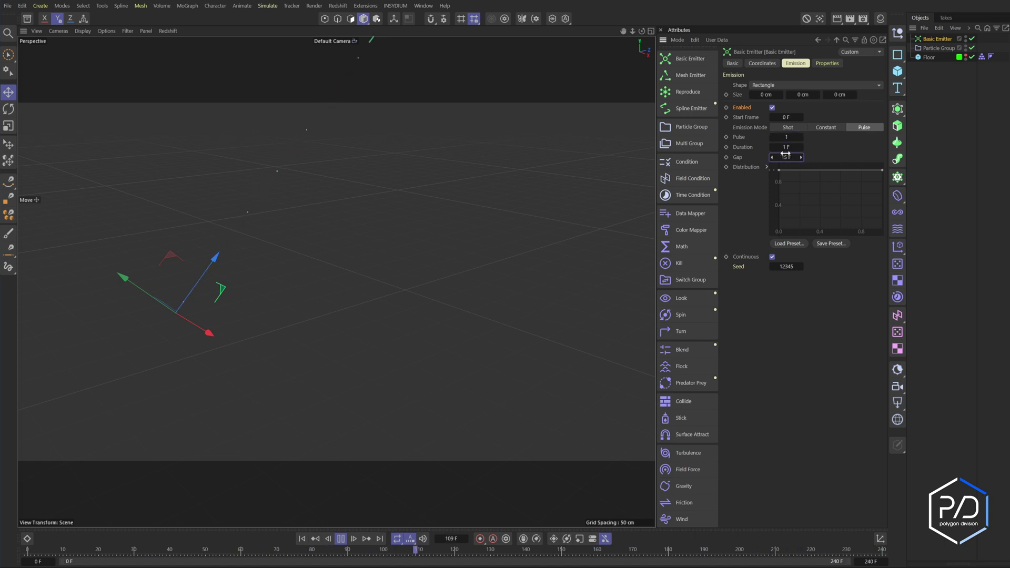
Step: Set the emitter's particle colour to white
{"action": "left_click", "coordinate": [824, 64]}
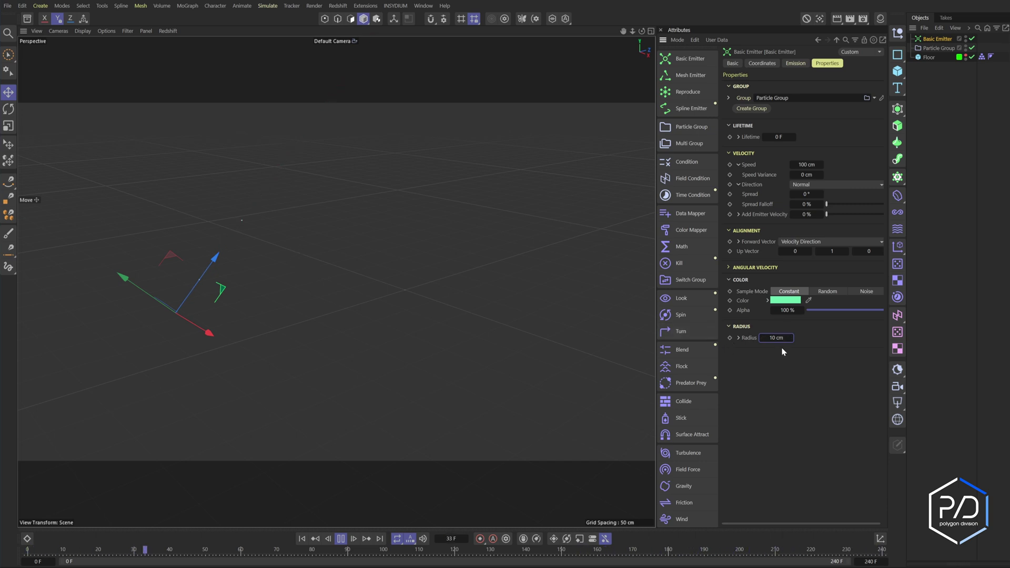
{"action": "left_click", "coordinate": [939, 49]}
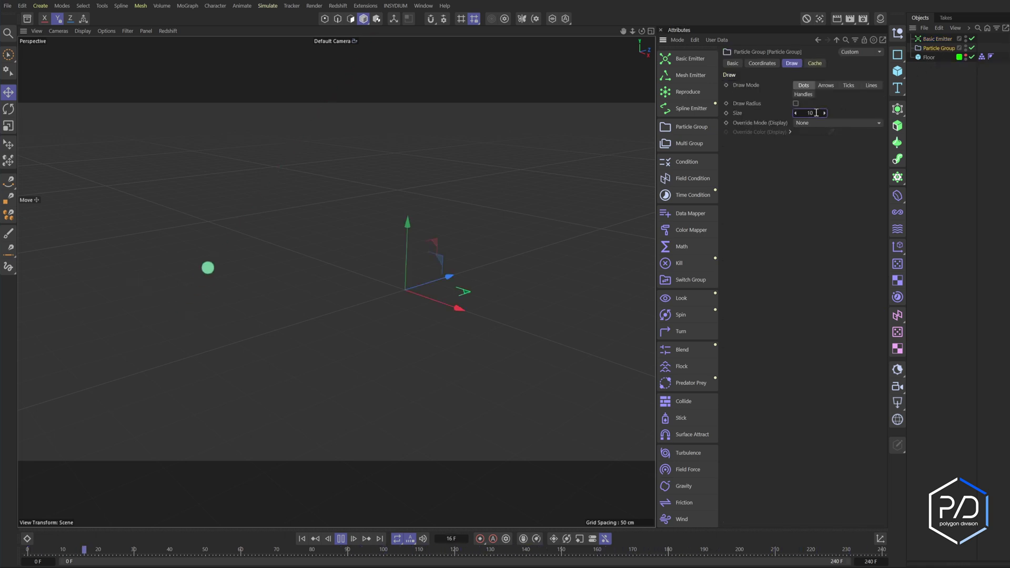
{"action": "left_click", "coordinate": [935, 39]}
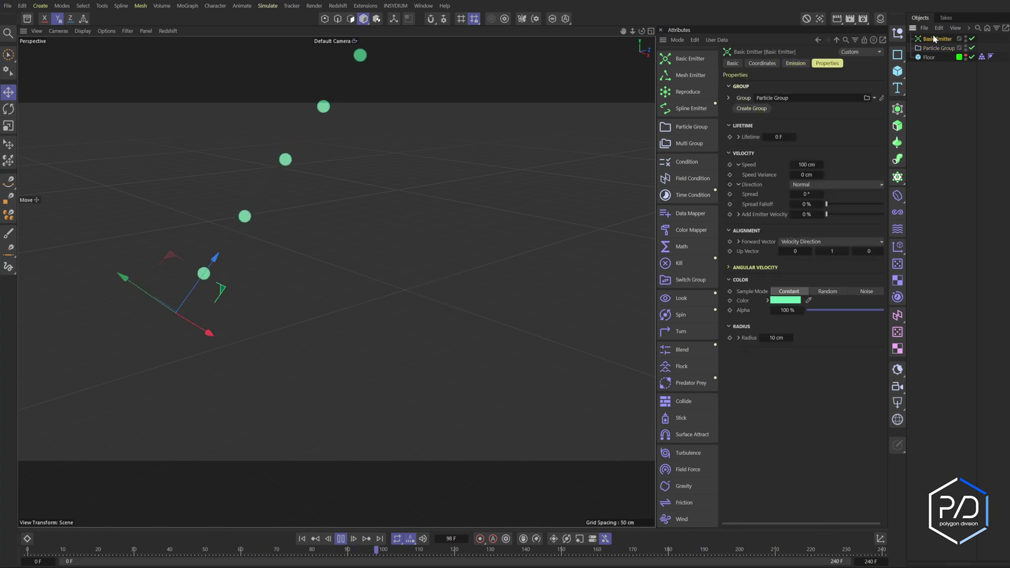
{"action": "left_click", "coordinate": [785, 300]}
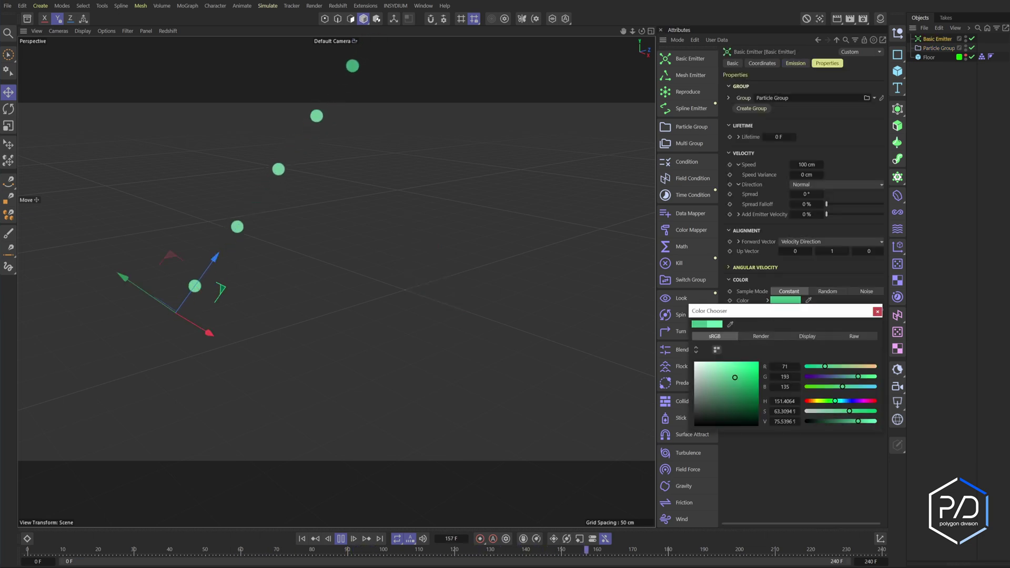
{"action": "left_click_drag", "start_coordinate": [734, 377], "coordinate": [695, 362]}
{"action": "left_click", "coordinate": [877, 312]}
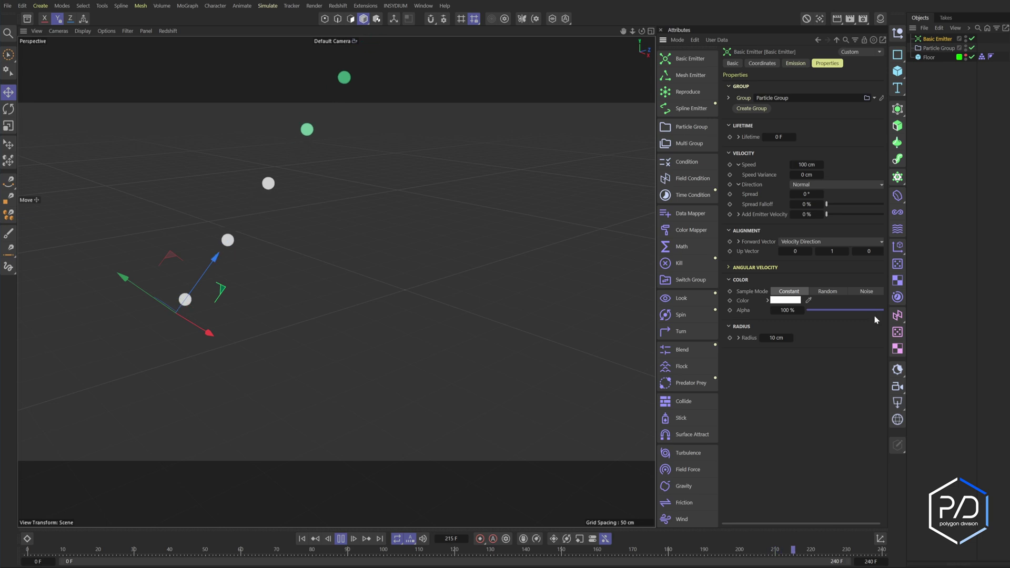
Step: Set the particle Speed to 500 cm and the Direction Spread to 35°
{"action": "left_click", "coordinate": [739, 184]}
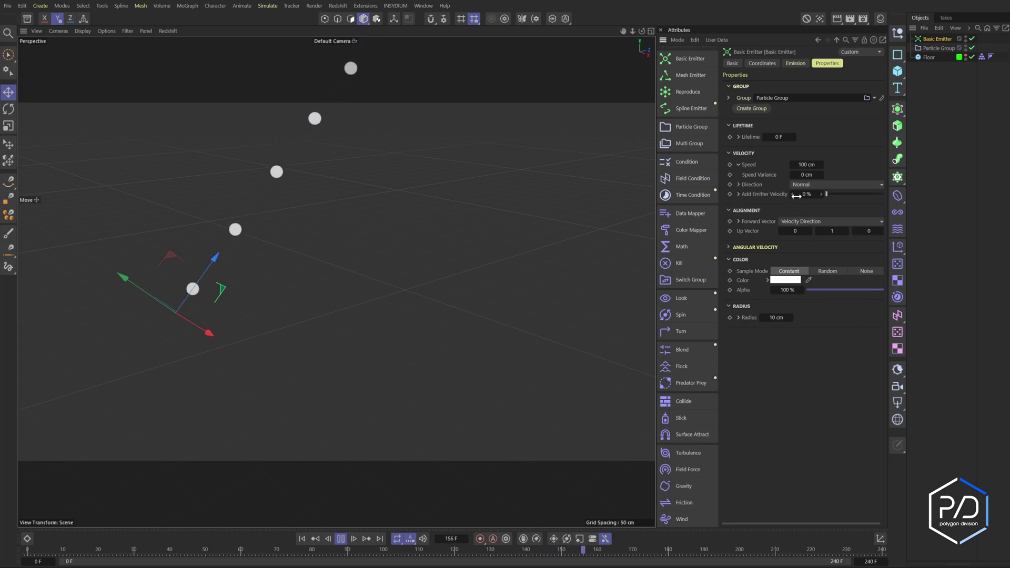
{"action": "left_click", "coordinate": [807, 164]}
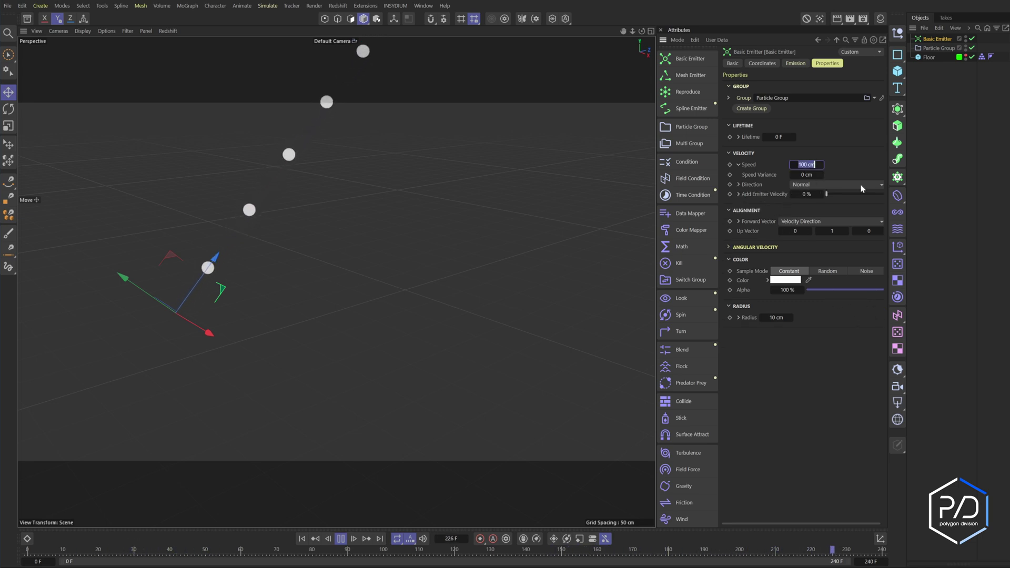
{"action": "type", "text": "500"}
{"action": "key", "text": "Return"}
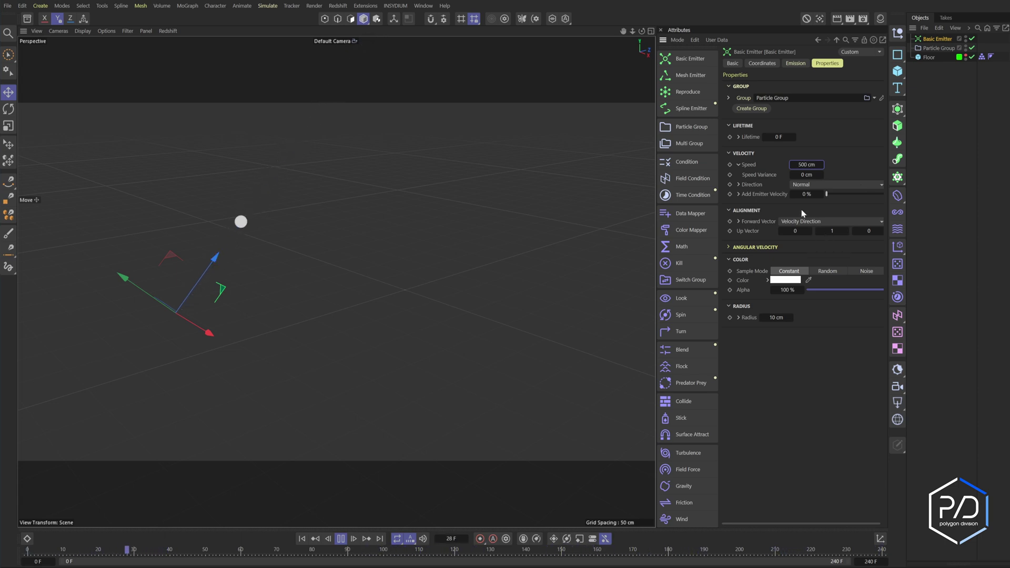
{"action": "left_click", "coordinate": [738, 185]}
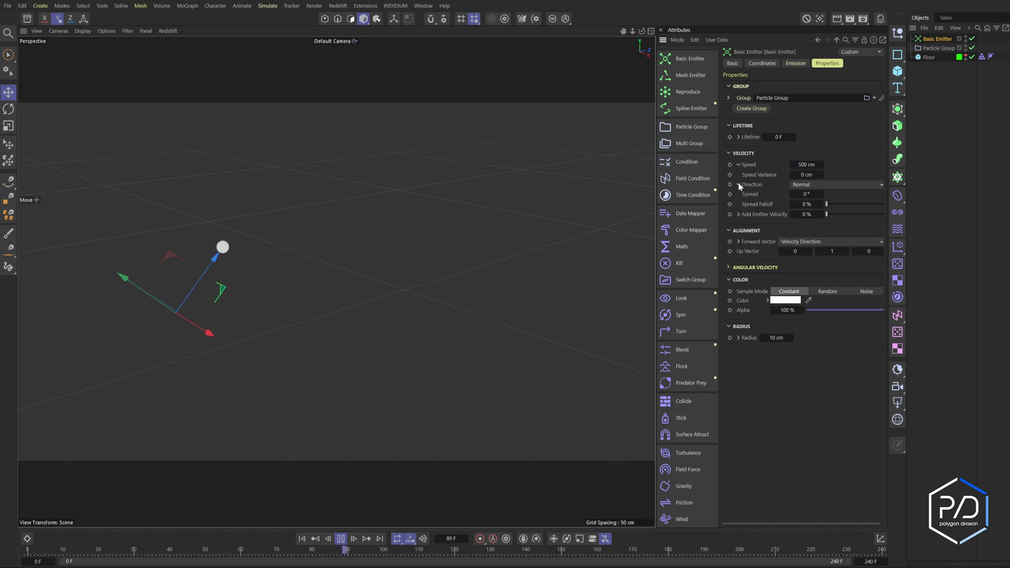
{"action": "type", "text": "35"}
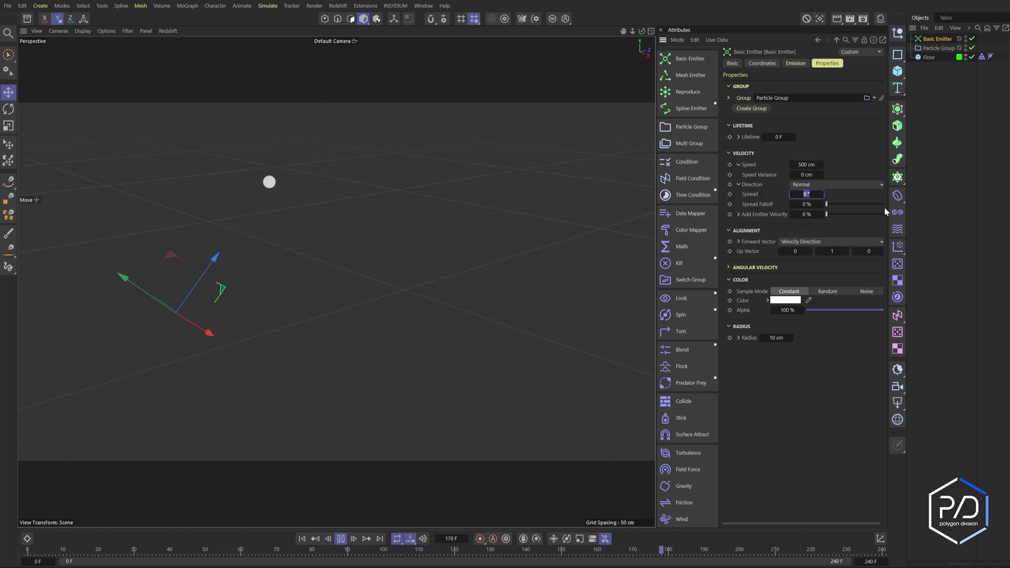
{"action": "key", "text": "Return"}
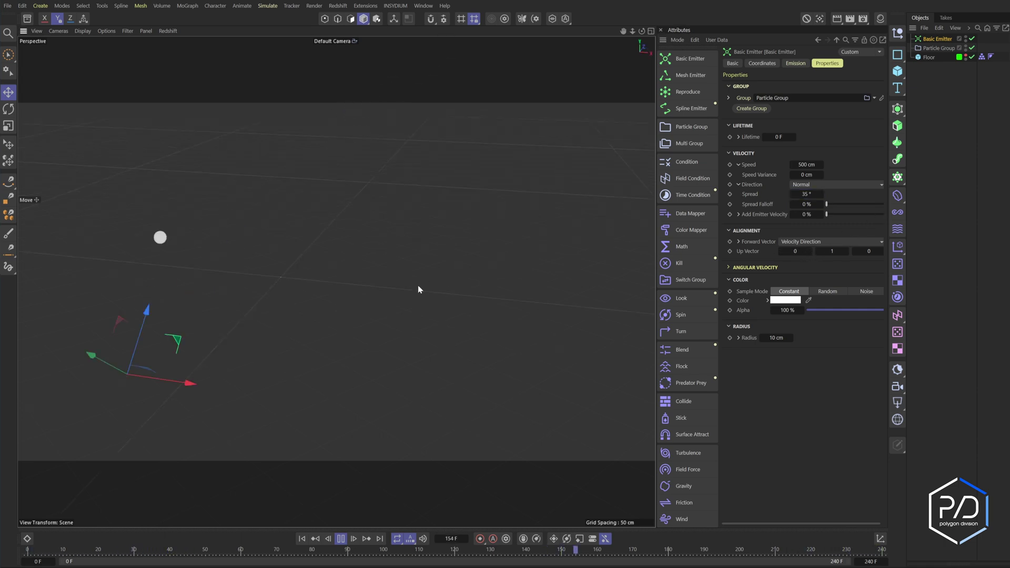
{"action": "left_click_drag", "start_coordinate": [417, 289], "coordinate": [505, 315], "text": "alt"}
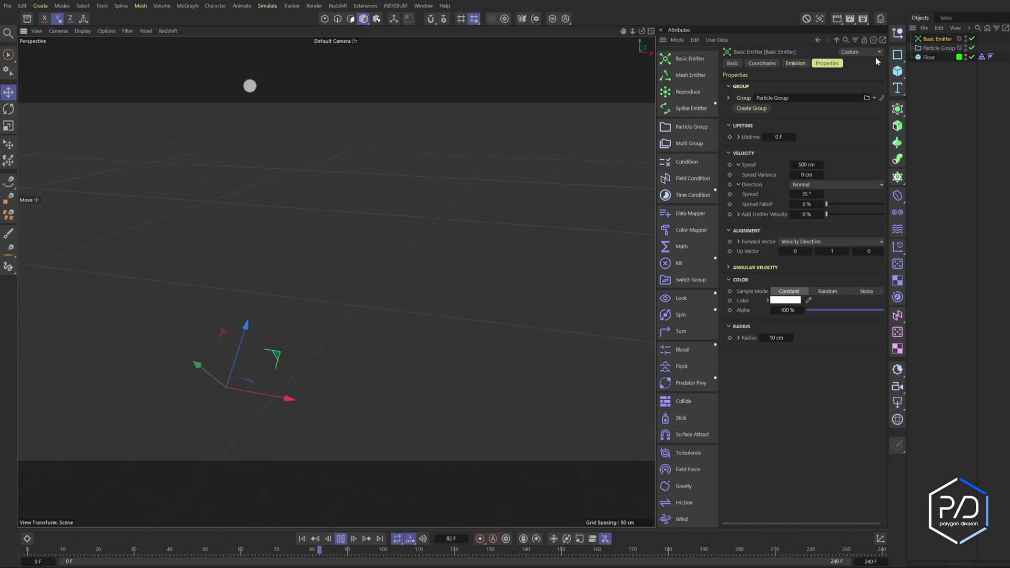
Step: Add Gravity and Collide to the particle group, placing Collide below Gravity
{"action": "left_click", "coordinate": [937, 48]}
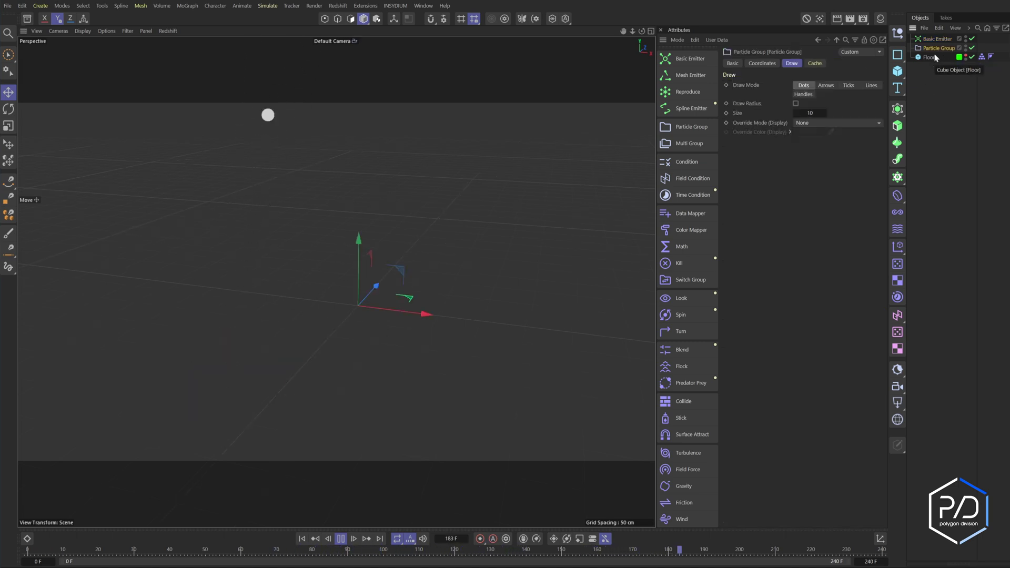
{"action": "left_click", "coordinate": [685, 488]}
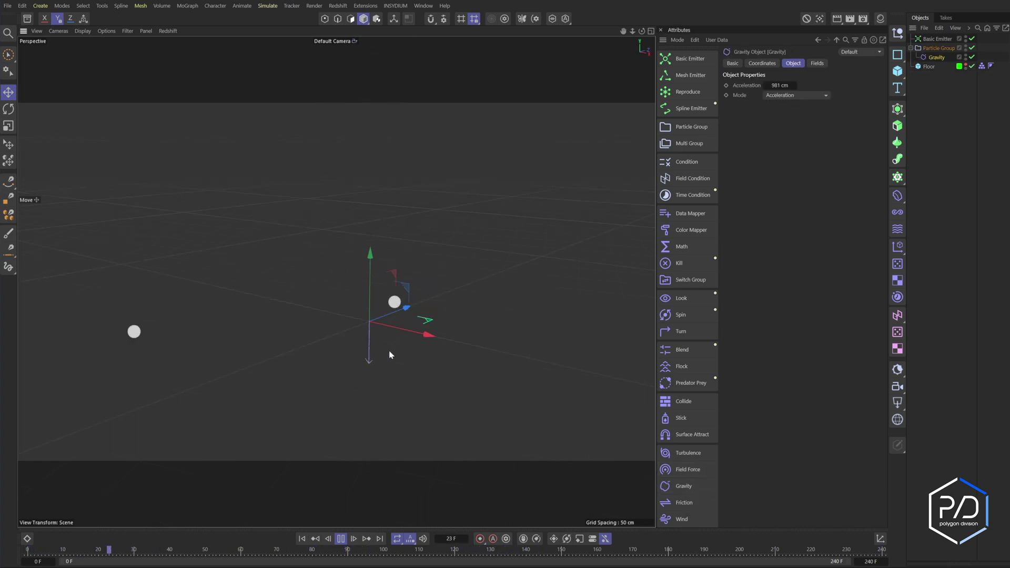
{"action": "left_click", "coordinate": [934, 47]}
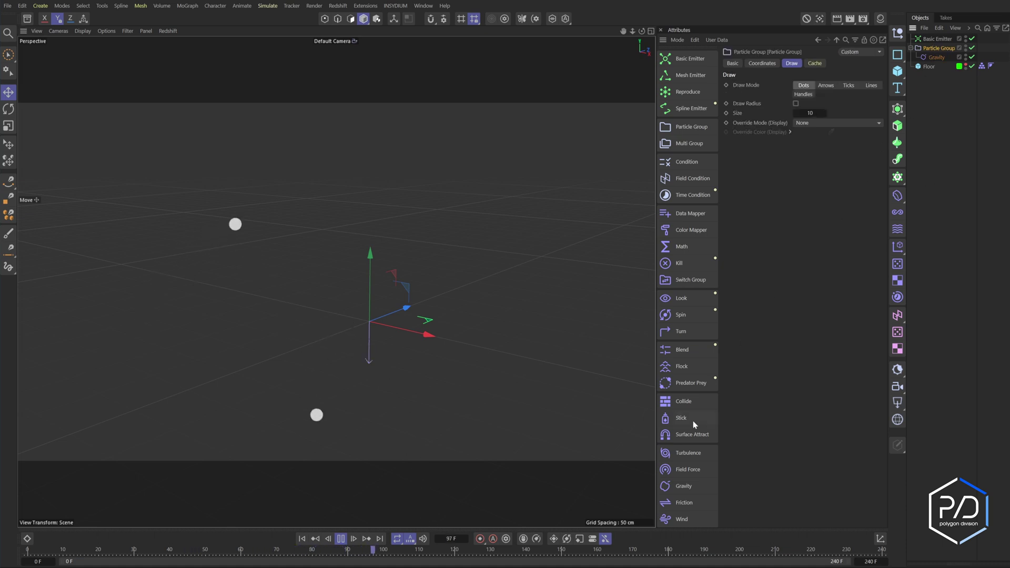
{"action": "left_click", "coordinate": [683, 401]}
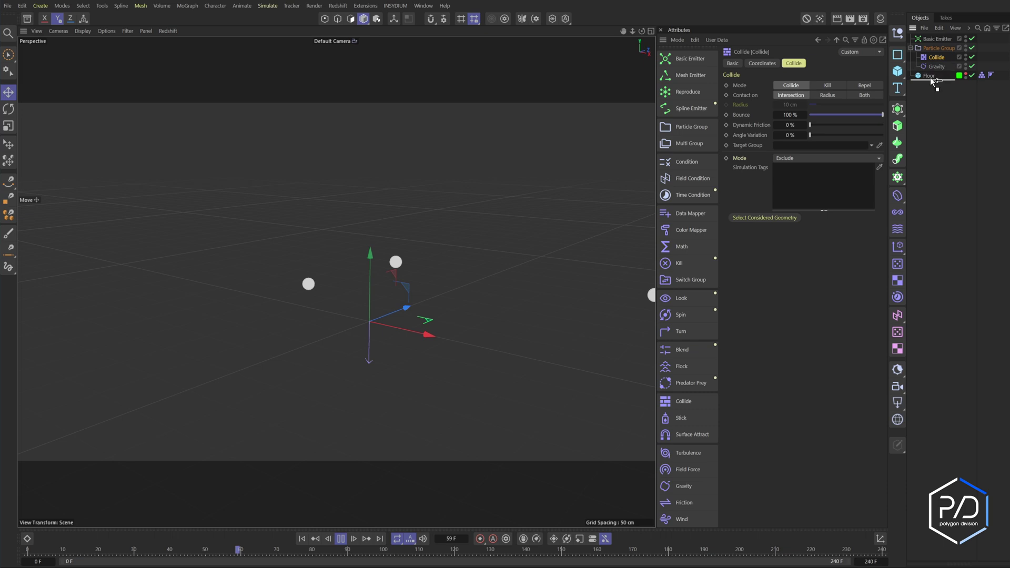
{"action": "left_click_drag", "start_coordinate": [935, 69], "coordinate": [936, 71]}
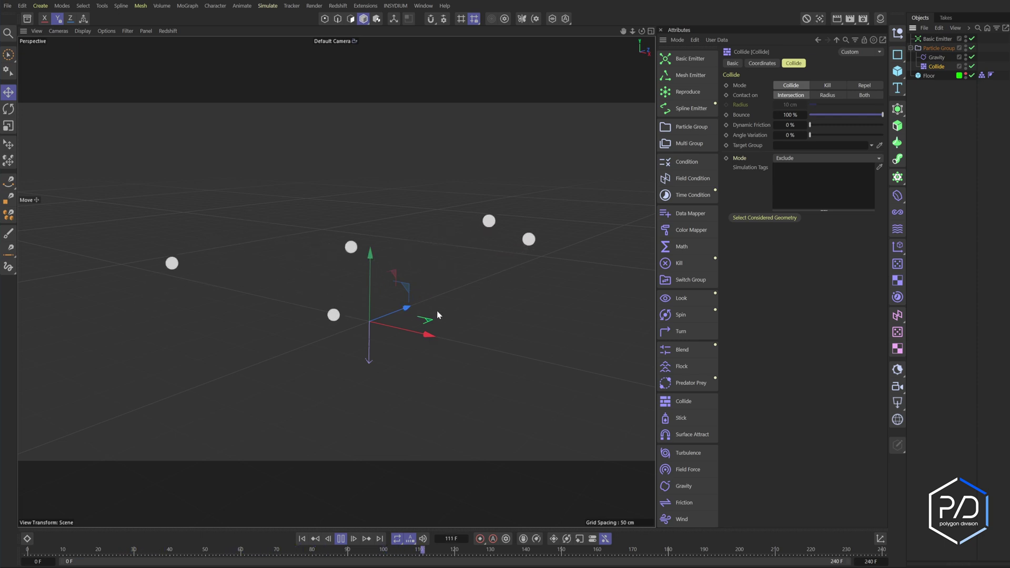
Step: Add a second particle group and rename the two groups Snowball and Debris
{"action": "left_click", "coordinate": [691, 127]}
{"action": "left_click_drag", "start_coordinate": [938, 39], "coordinate": [935, 84]}
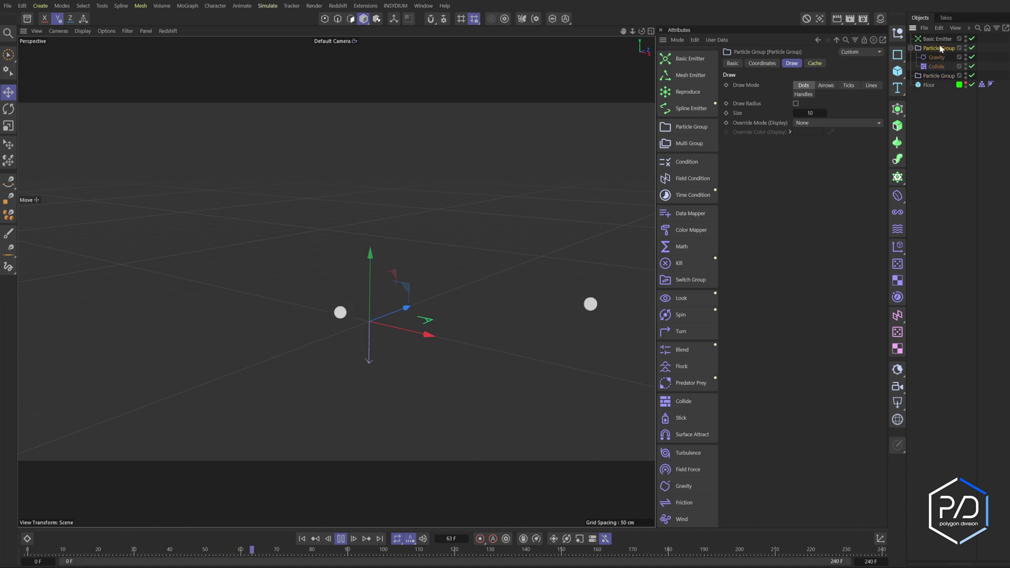
{"action": "double_click", "coordinate": [941, 48]}
{"action": "type", "text": "gnowball"}
{"action": "key", "text": "Return"}
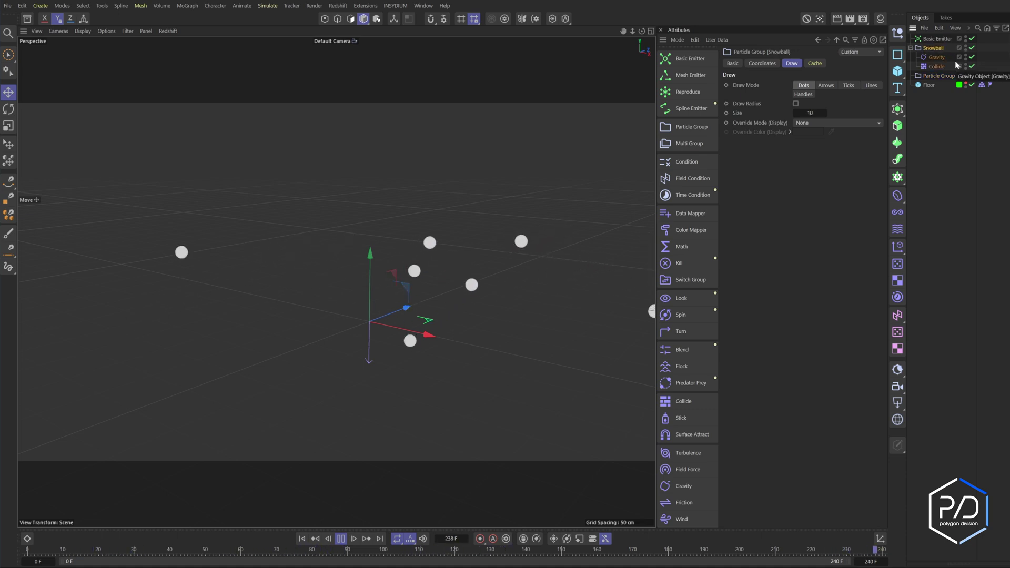
{"action": "double_click", "coordinate": [926, 75]}
{"action": "type", "text": "Debris"}
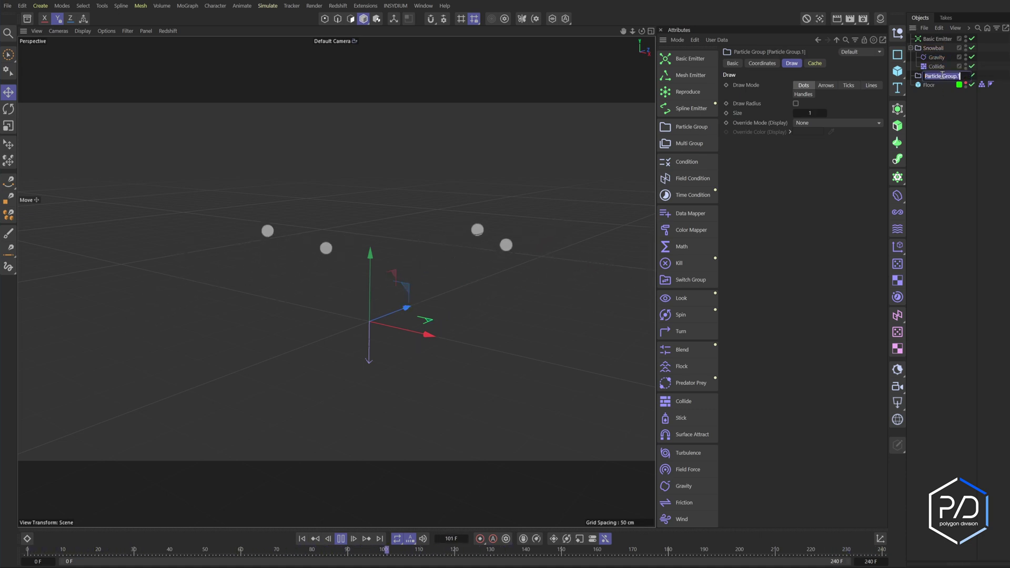
{"action": "key", "text": "Return"}
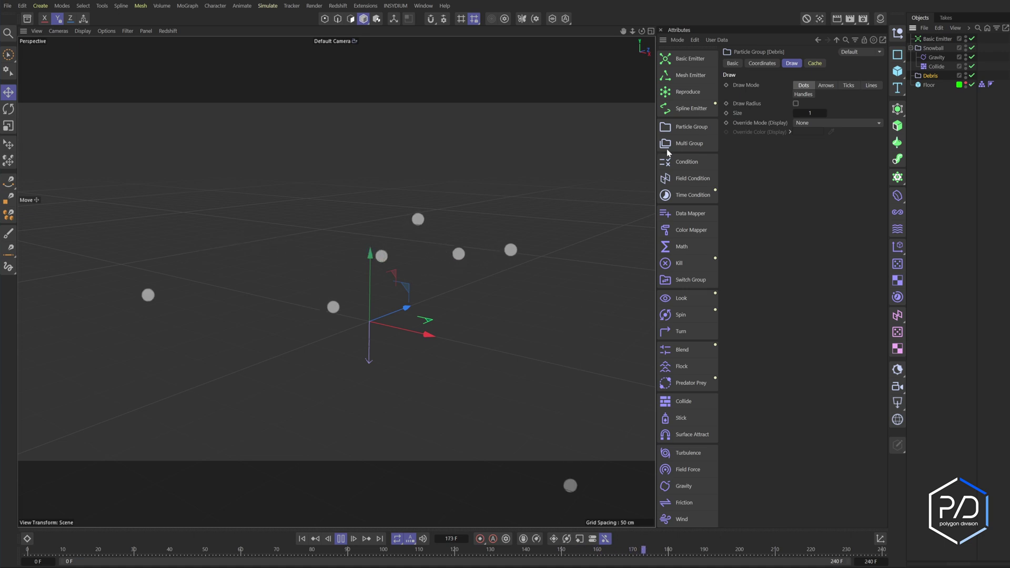
Step: Under Debris, add a Reproduce named Debris and a particle group named Debris Result
{"action": "left_click", "coordinate": [686, 92]}
{"action": "left_click", "coordinate": [691, 127]}
{"action": "double_click", "coordinate": [941, 94]}
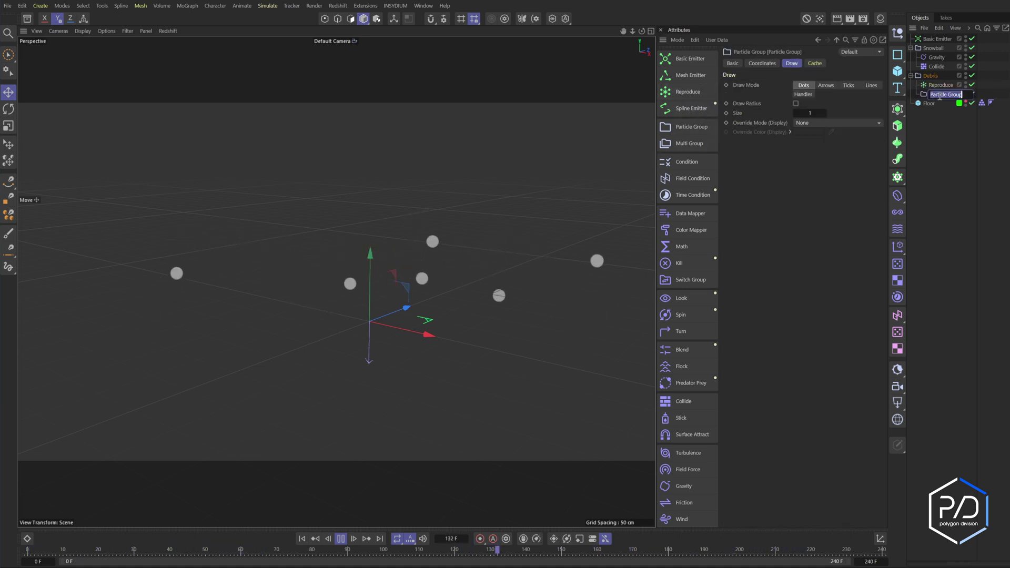
{"action": "type", "text": "D"}
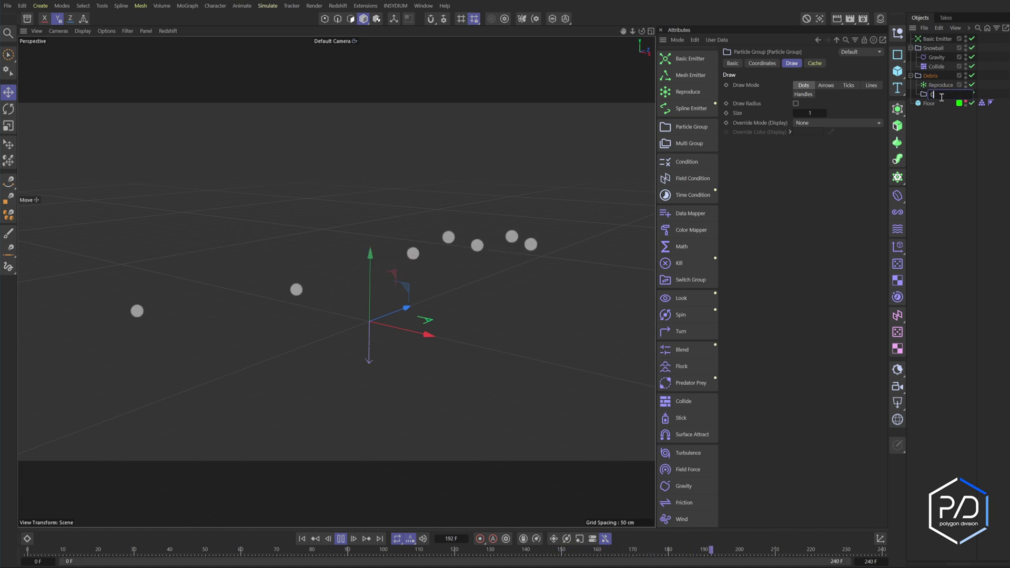
{"action": "type", "text": "ebris Result"}
{"action": "key", "text": "Return"}
{"action": "double_click", "coordinate": [941, 85]}
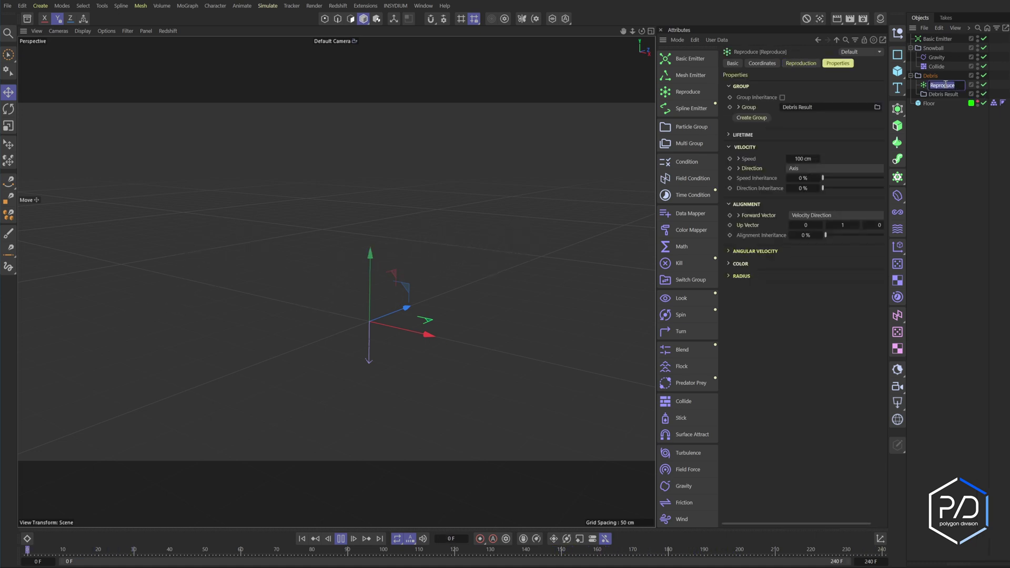
{"action": "type", "text": "Debris"}
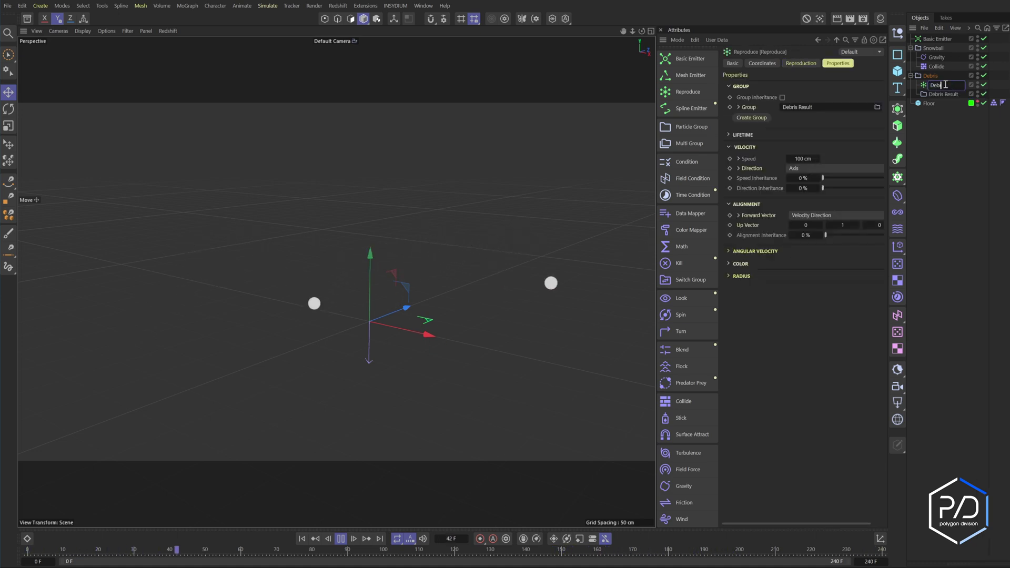
{"action": "key", "text": "Return"}
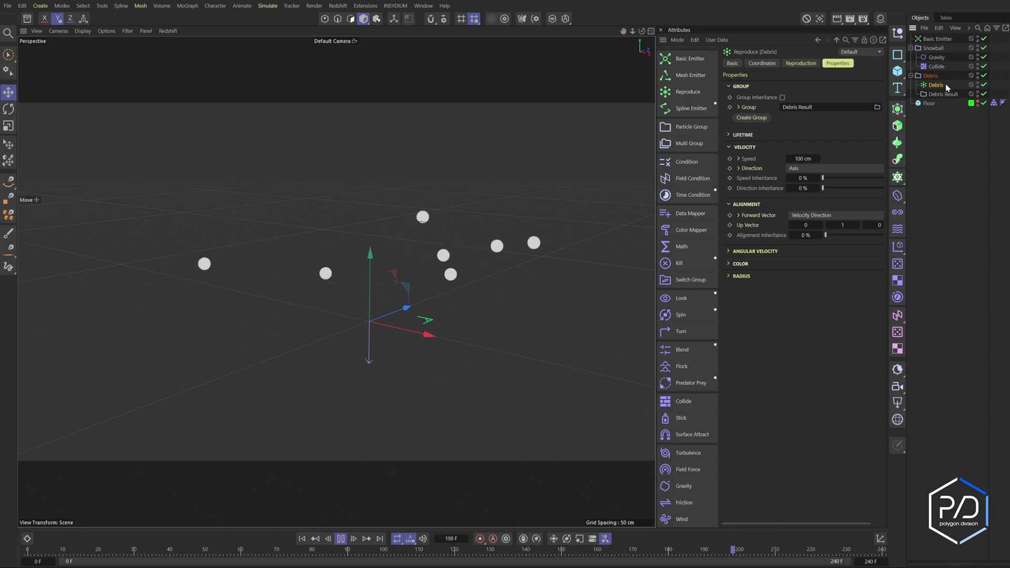
Step: Enable Kill Source, set Scatter to Per Particle with Count 1000, and move Debris Result to top level
{"action": "left_click", "coordinate": [800, 64]}
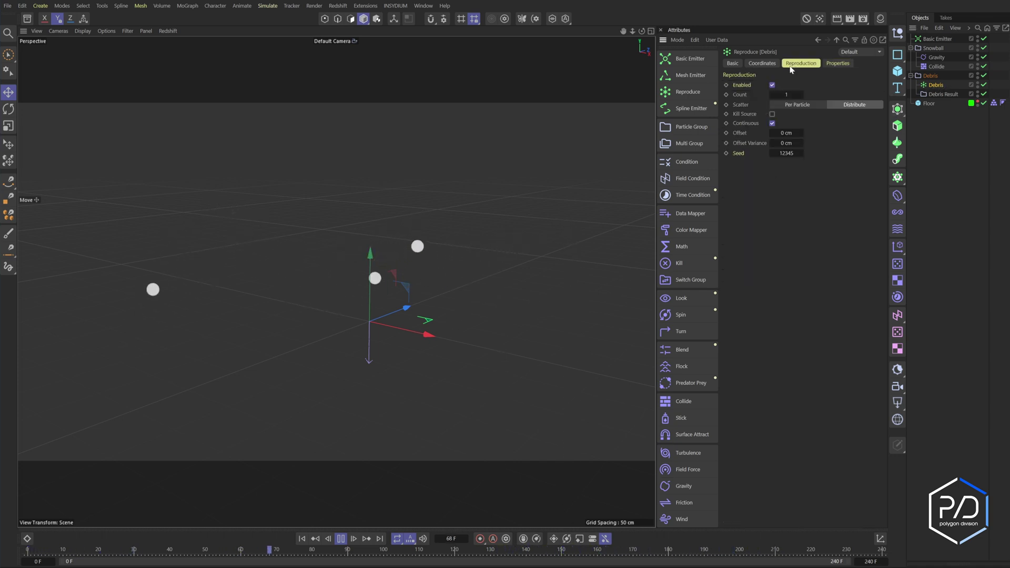
{"action": "left_click", "coordinate": [771, 113]}
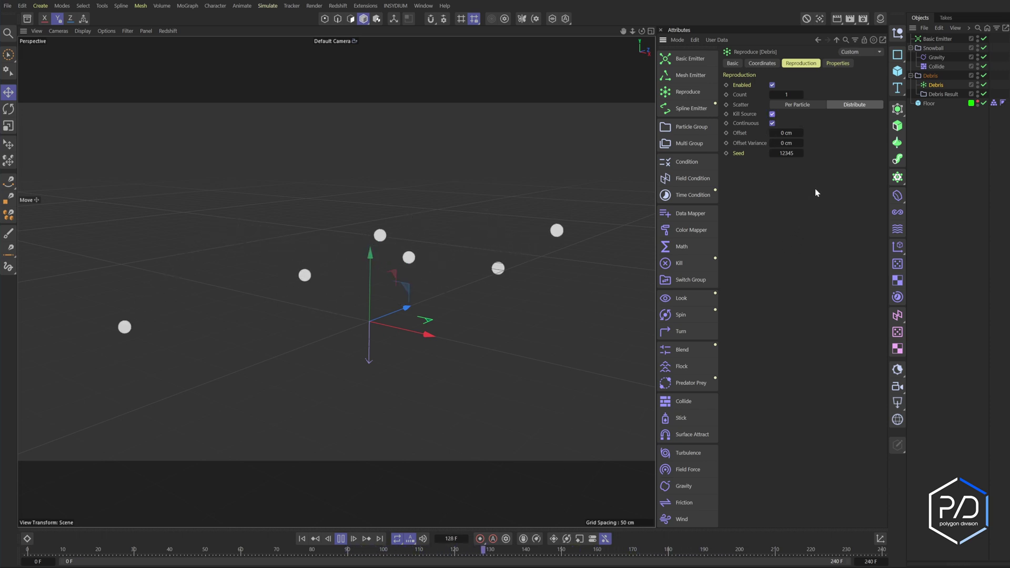
{"action": "left_click", "coordinate": [797, 105]}
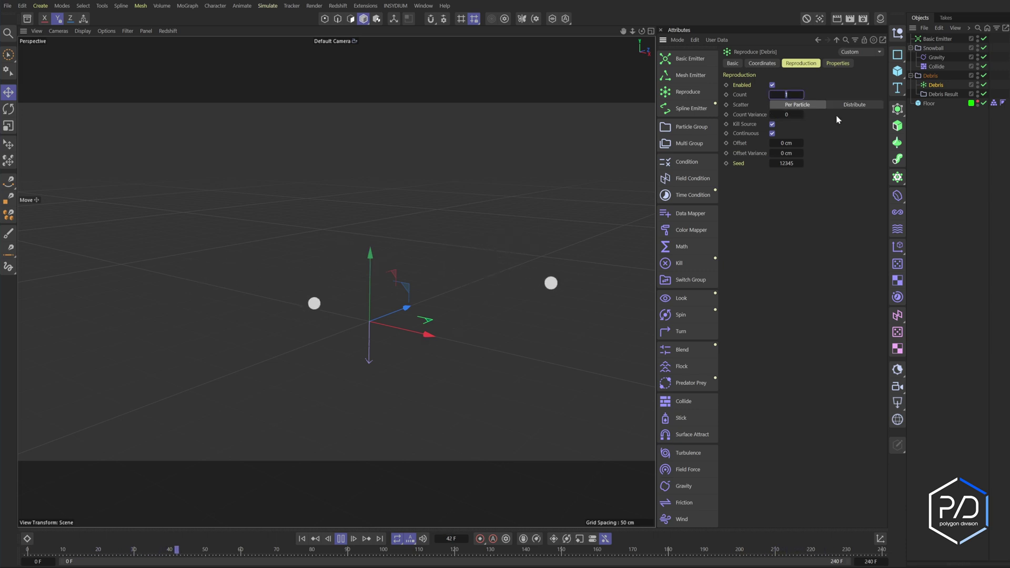
{"action": "type", "text": "000"}
{"action": "key", "text": "Return"}
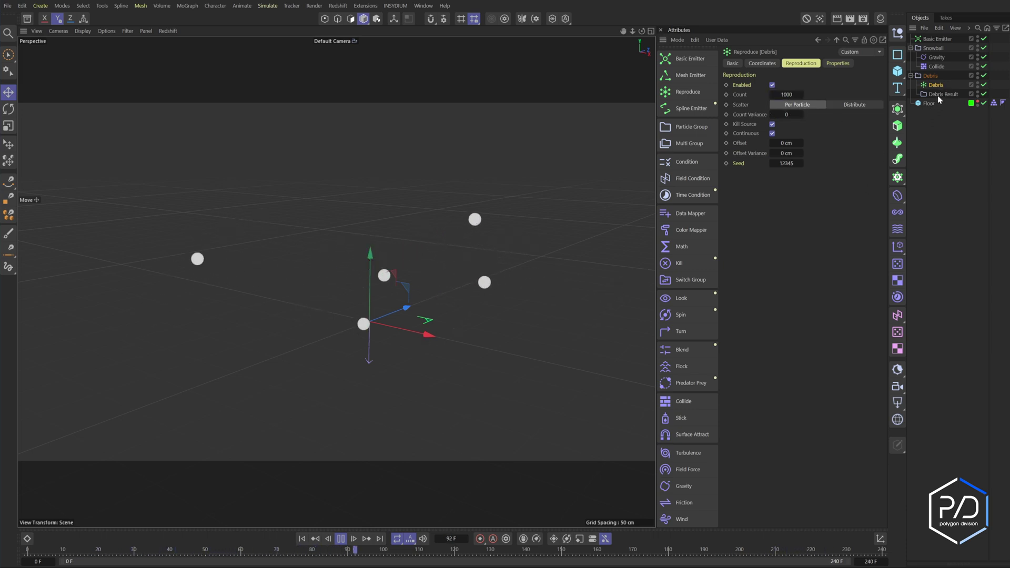
{"action": "left_click_drag", "start_coordinate": [937, 95], "coordinate": [936, 99]}
{"action": "left_click", "coordinate": [936, 66]}
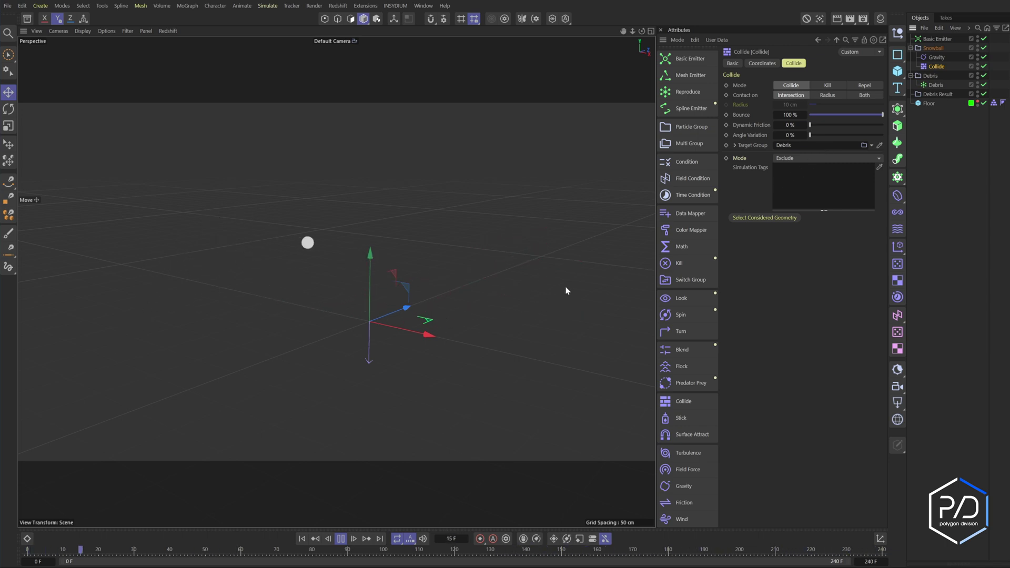
Step: Set the Debris reproducer's Offset to 0 cm and Offset Variance to 5 cm
{"action": "left_click", "coordinate": [936, 85]}
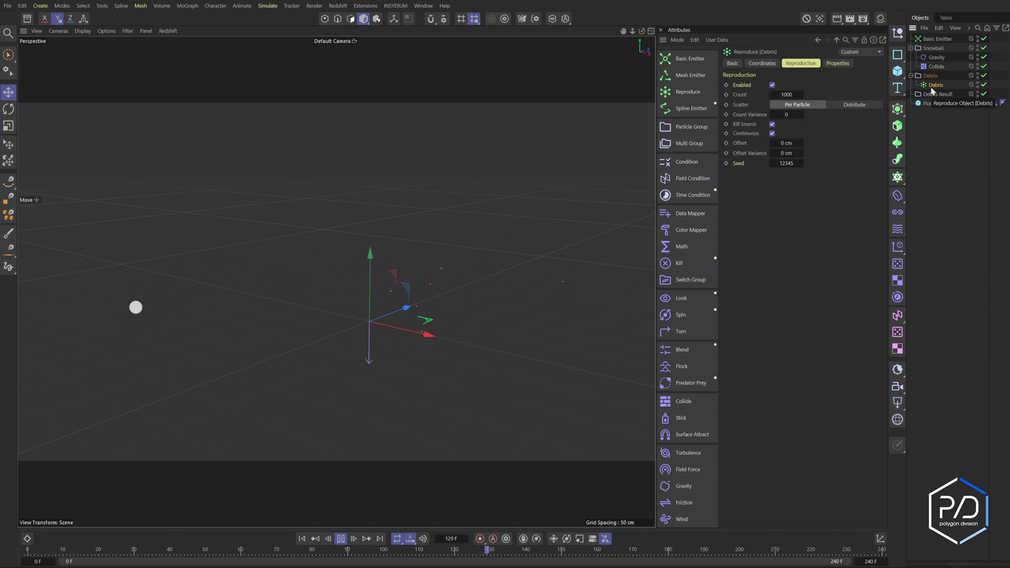
{"action": "left_click", "coordinate": [793, 142]}
{"action": "type", "text": "10"}
{"action": "key", "text": "Return"}
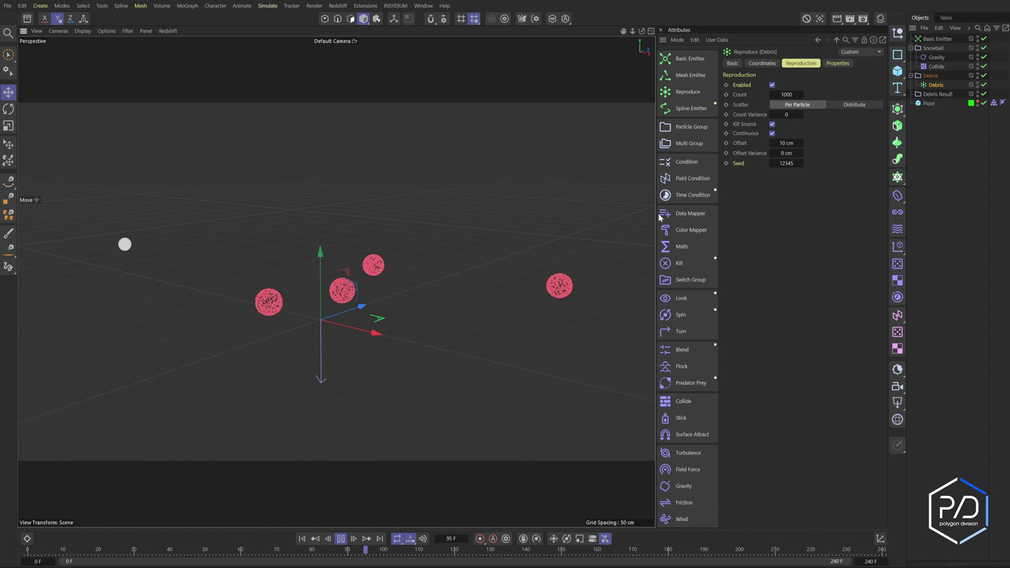
{"action": "left_click", "coordinate": [786, 143]}
{"action": "type", "text": "0"}
{"action": "left_click", "coordinate": [787, 153]}
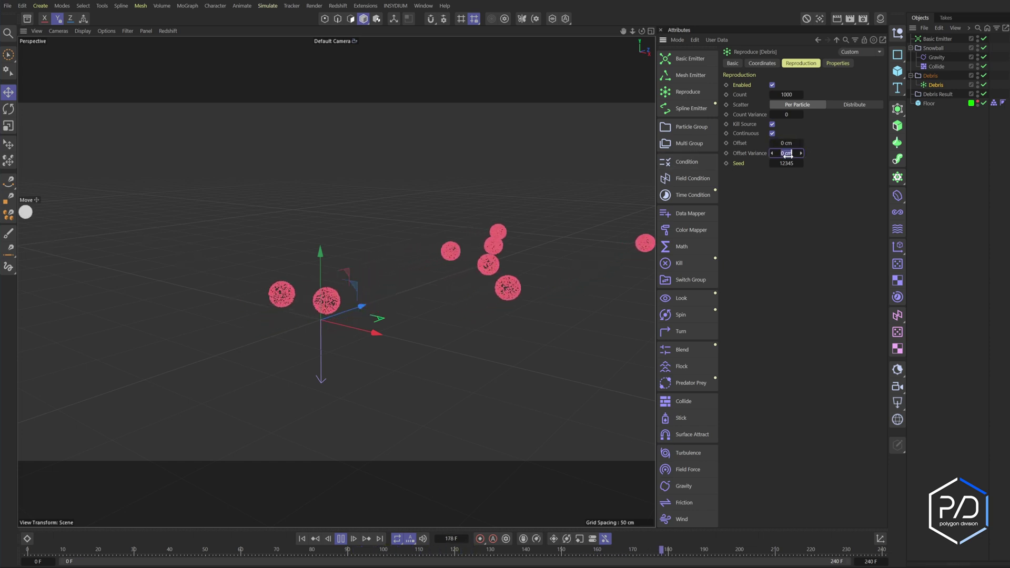
{"action": "type", "text": "10"}
{"action": "key", "text": "Return"}
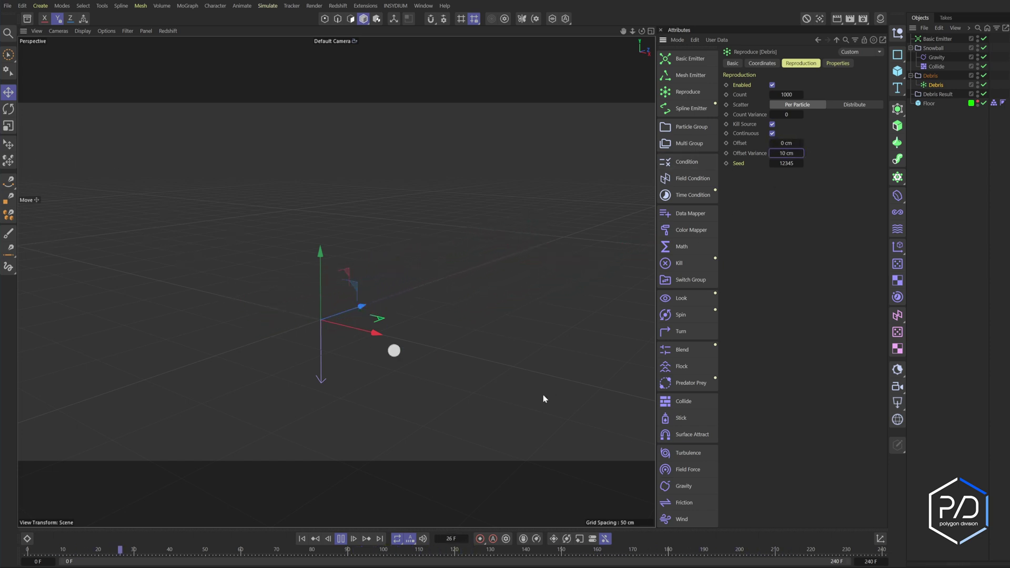
{"action": "left_click", "coordinate": [786, 154]}
{"action": "type", "text": "5"}
{"action": "key", "text": "Return"}
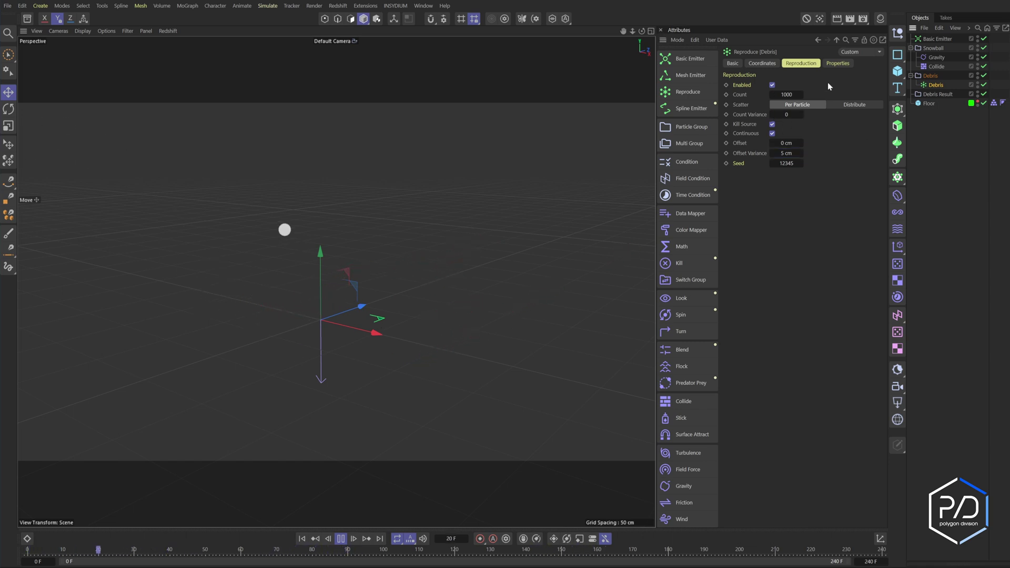
Step: Give the Debris reproducer 0 cm Speed and 100% Speed Inheritance
{"action": "left_click", "coordinate": [837, 63]}
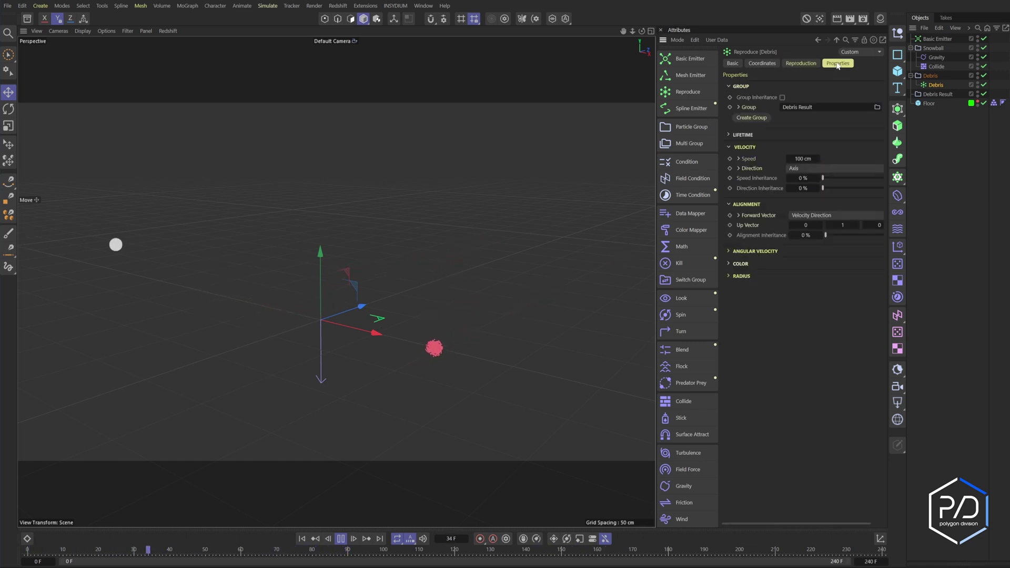
{"action": "double_click", "coordinate": [798, 159]}
{"action": "type", "text": "0"}
{"action": "key", "text": "Return"}
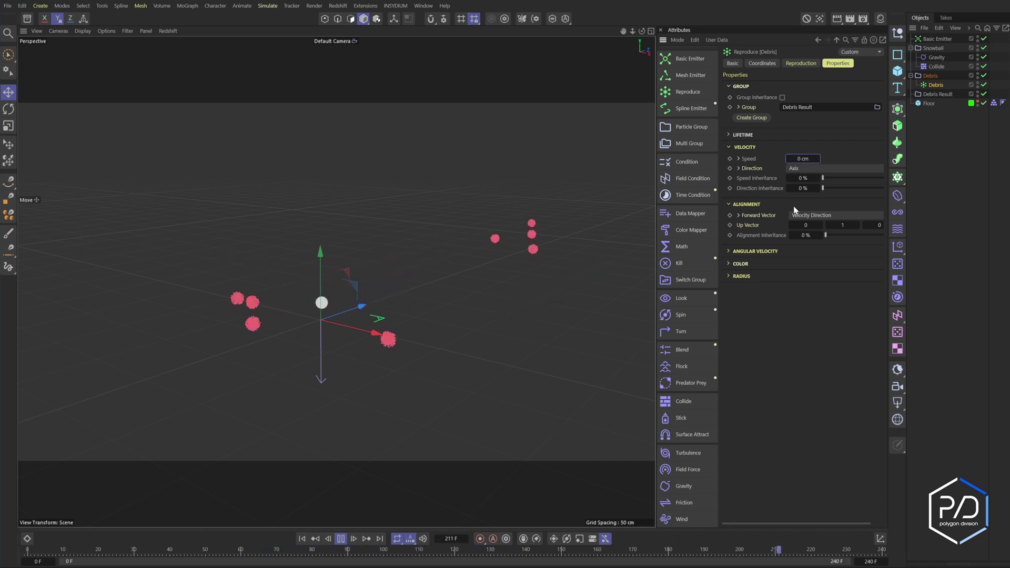
{"action": "left_click", "coordinate": [844, 178]}
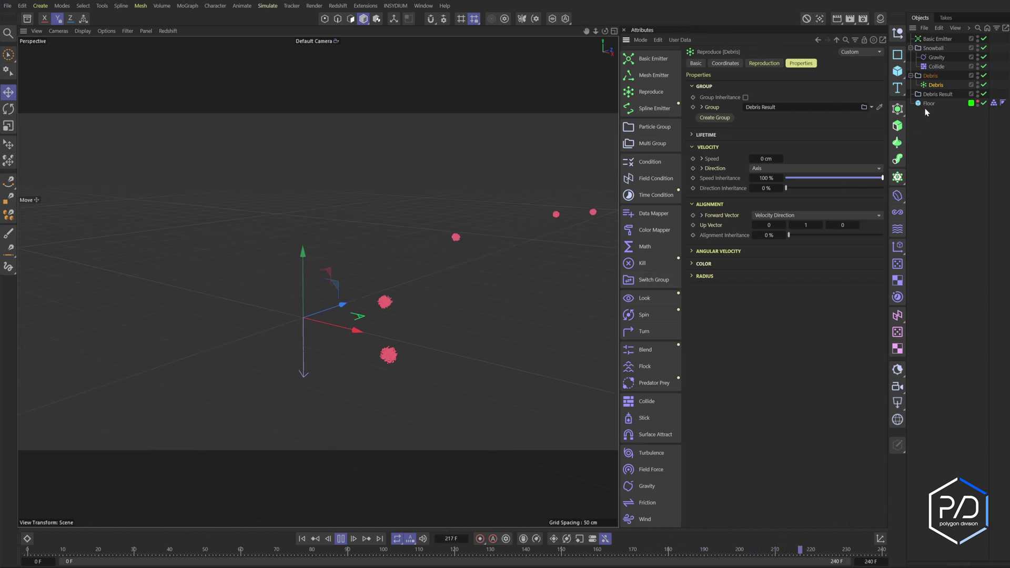
Step: Add Gravity and Collide to Debris Result, set 50% Angle Variation, and play the simulation
{"action": "left_click", "coordinate": [937, 94]}
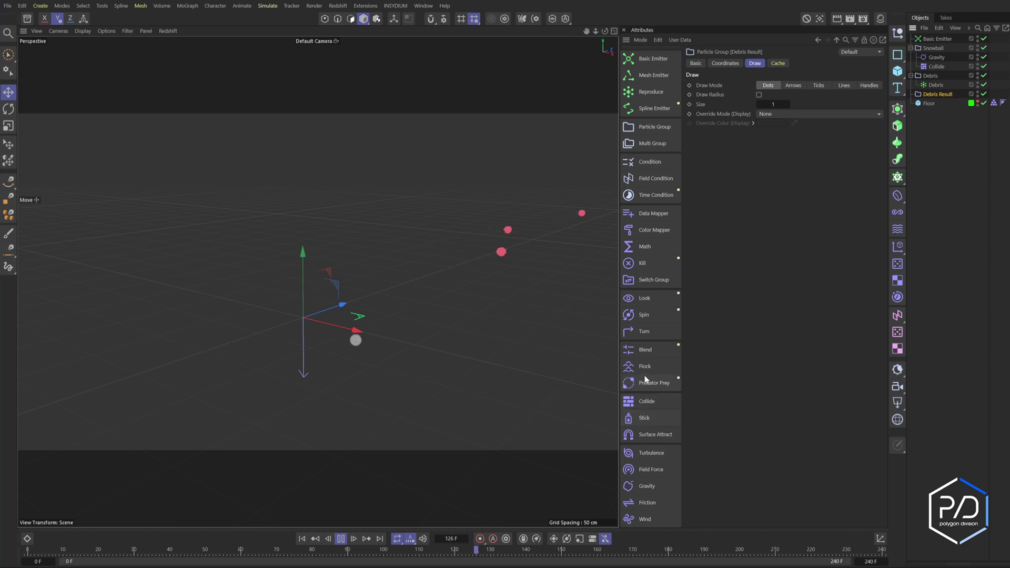
{"action": "left_click", "coordinate": [646, 486]}
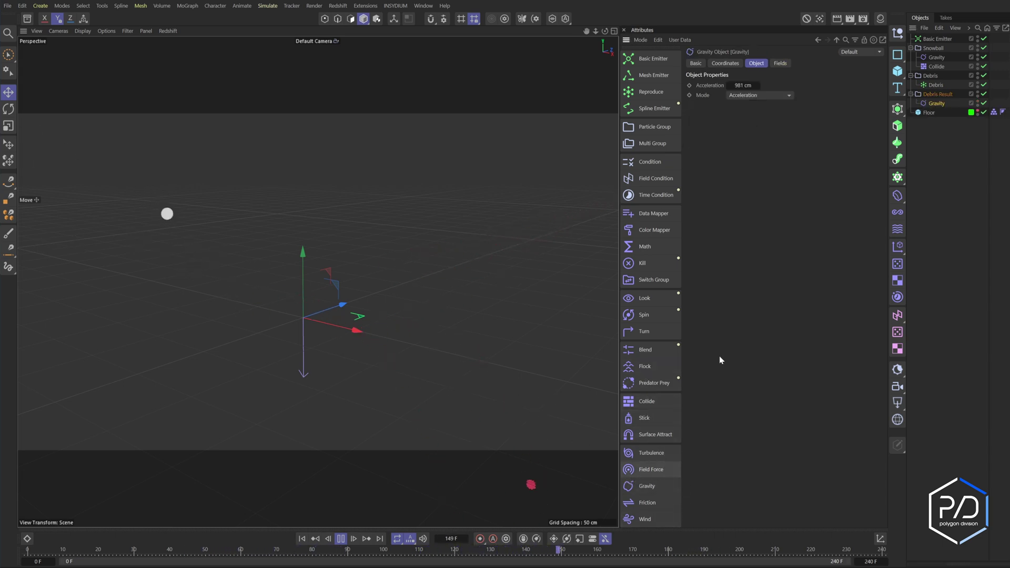
{"action": "left_click", "coordinate": [937, 94]}
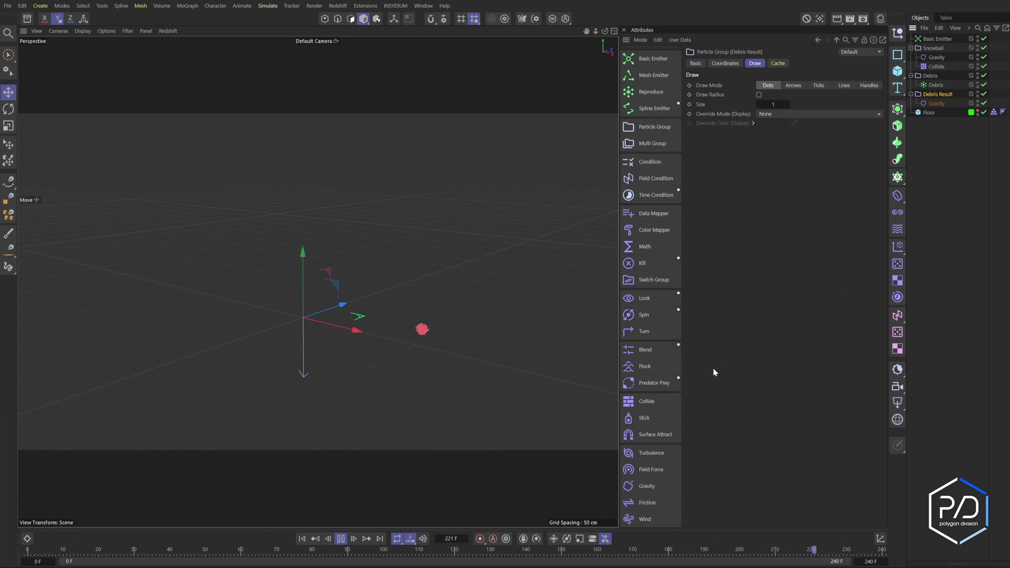
{"action": "left_click", "coordinate": [650, 400]}
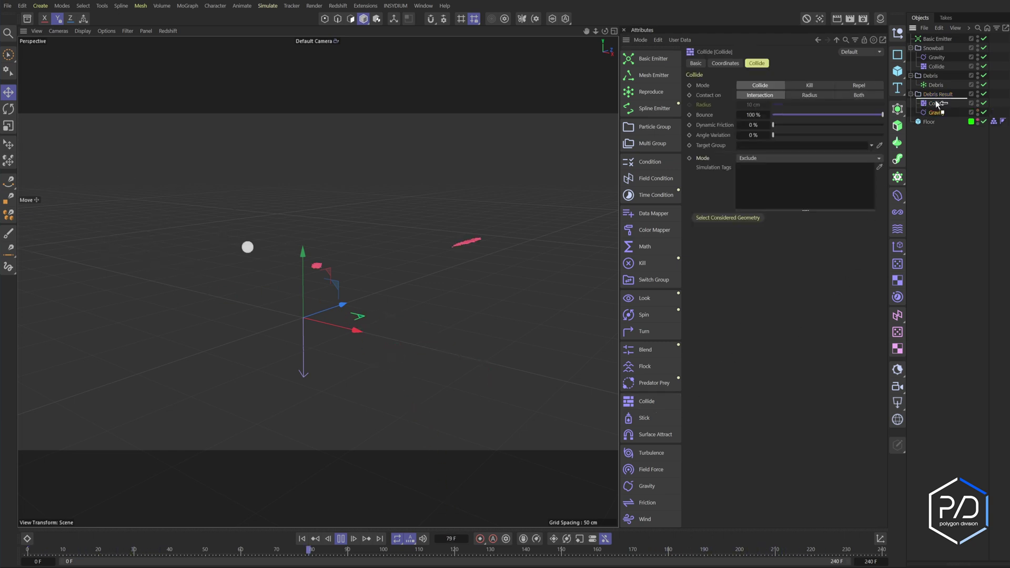
{"action": "left_click_drag", "start_coordinate": [936, 103], "coordinate": [936, 115]}
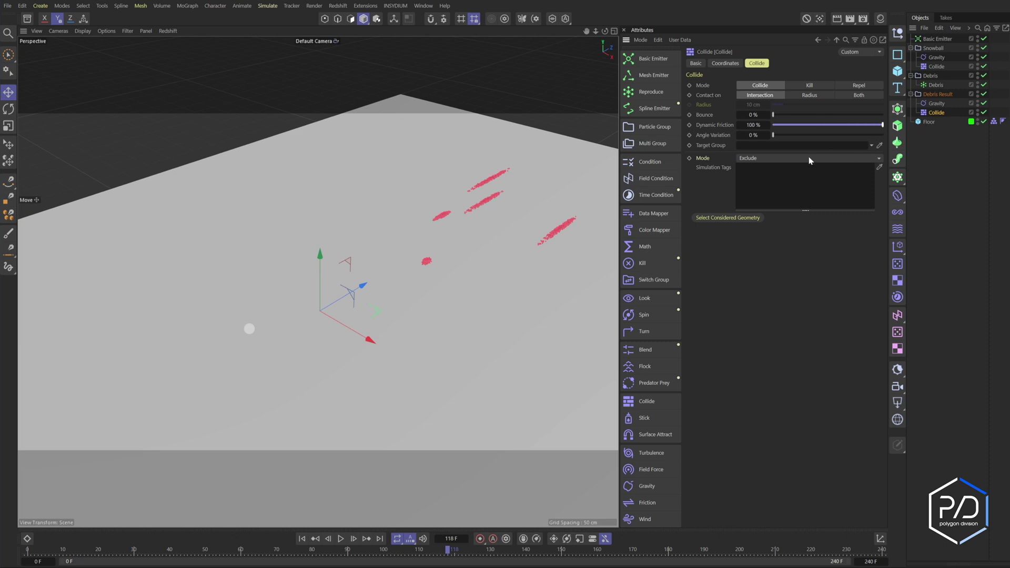
{"action": "left_click_drag", "start_coordinate": [798, 133], "coordinate": [826, 135]}
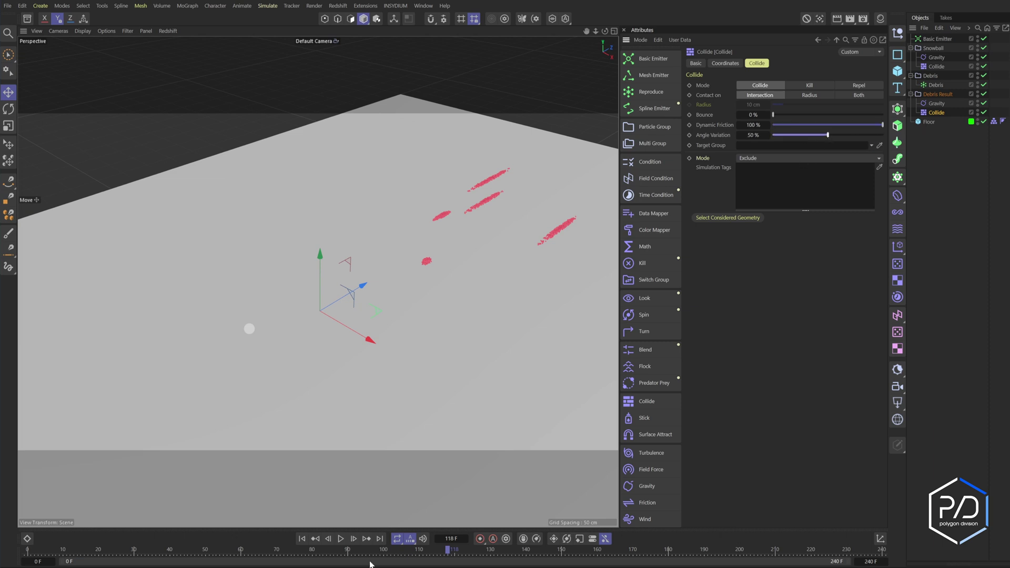
{"action": "left_click", "coordinate": [339, 539]}
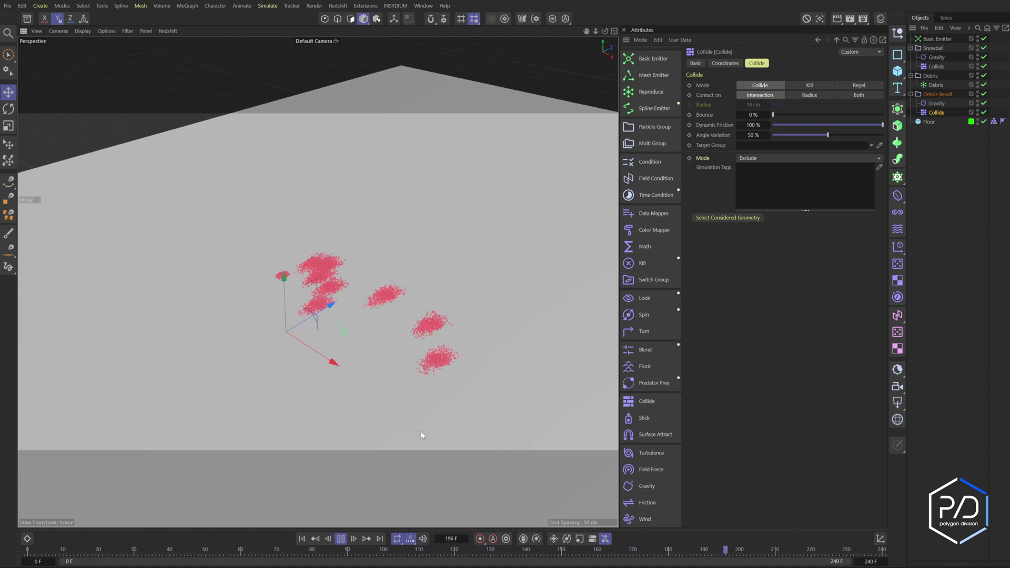
Step: On the Debris reproducer, test Speed Inheritance values and set Direction Inheritance to about 10%
{"action": "left_click", "coordinate": [935, 85]}
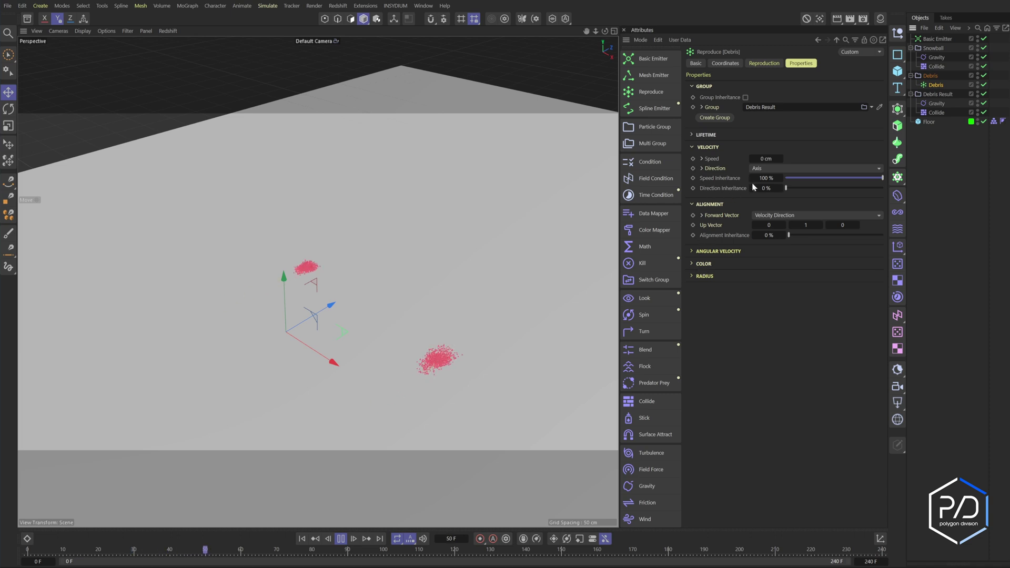
{"action": "left_click_drag", "start_coordinate": [765, 178], "coordinate": [814, 220]}
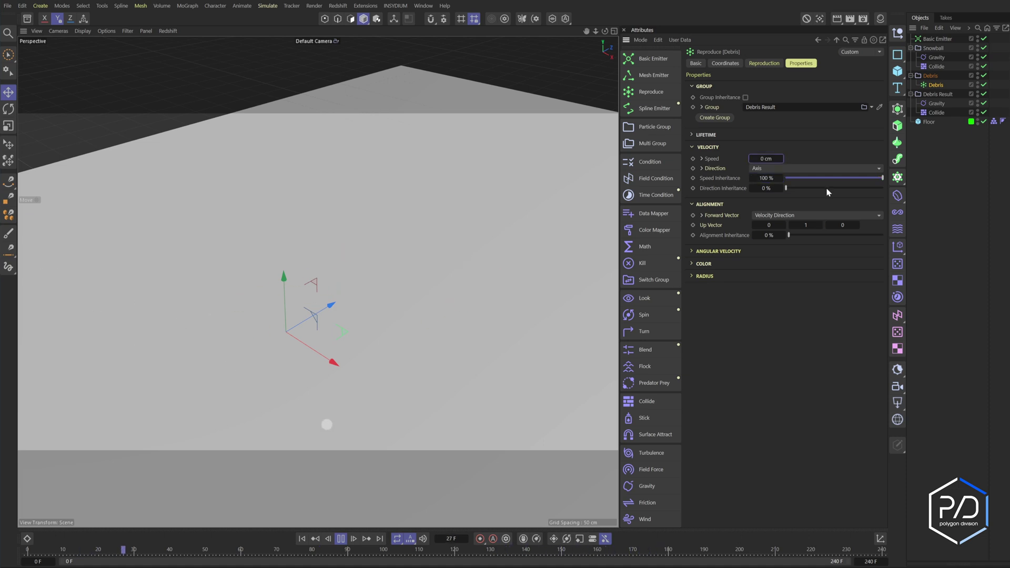
{"action": "left_click_drag", "start_coordinate": [830, 188], "coordinate": [882, 191]}
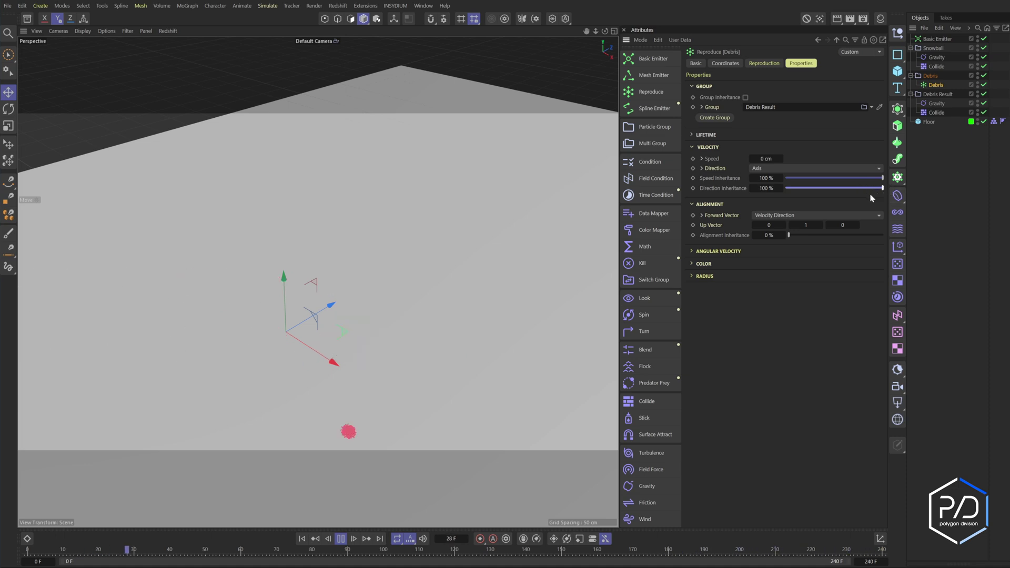
{"action": "left_click_drag", "start_coordinate": [882, 188], "coordinate": [906, 194]}
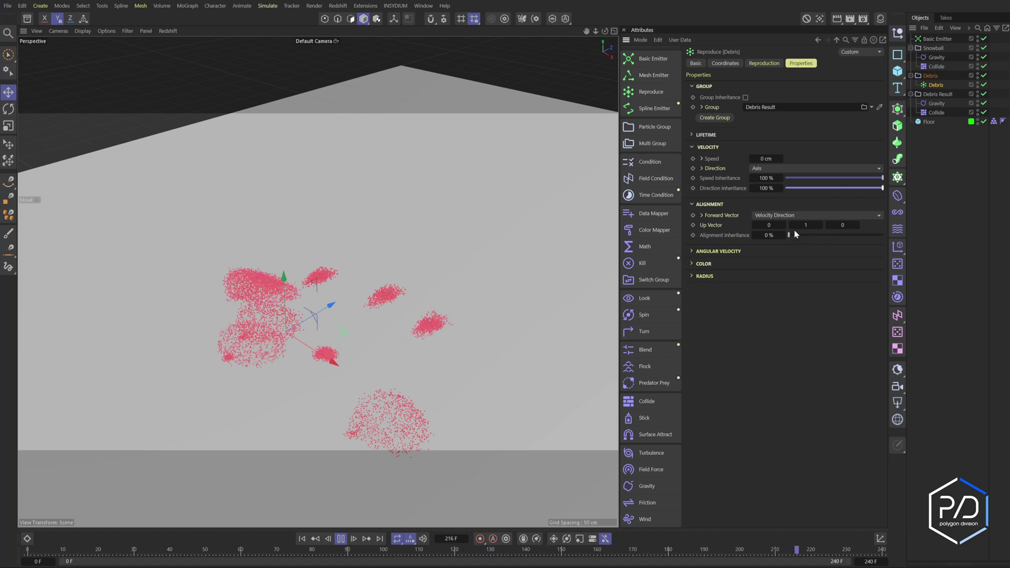
{"action": "left_click", "coordinate": [795, 188]}
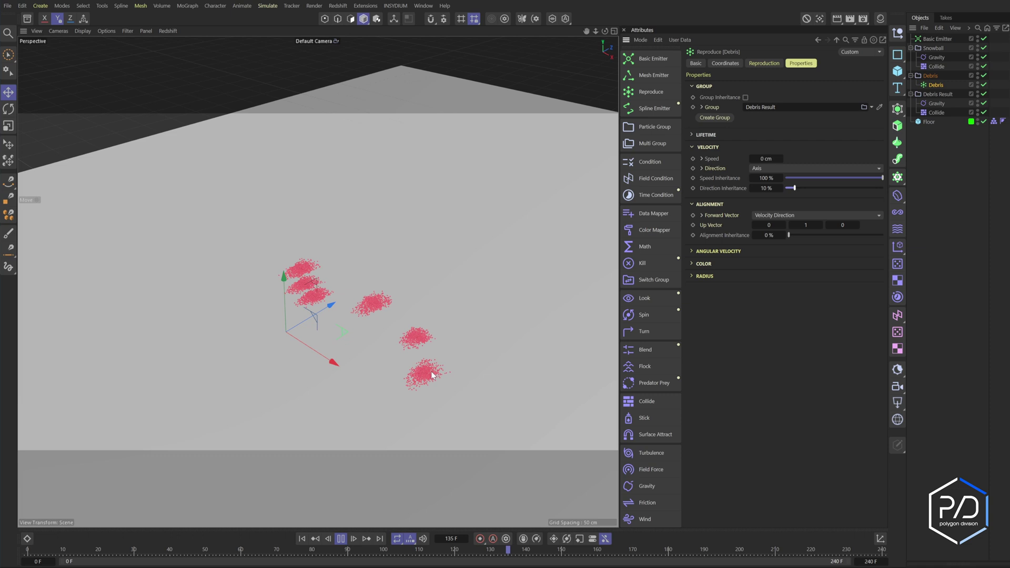
Step: Give Debris Result a Friction modifier masked by a Shader Field using Noise at 100% contrast
{"action": "left_click", "coordinate": [940, 96]}
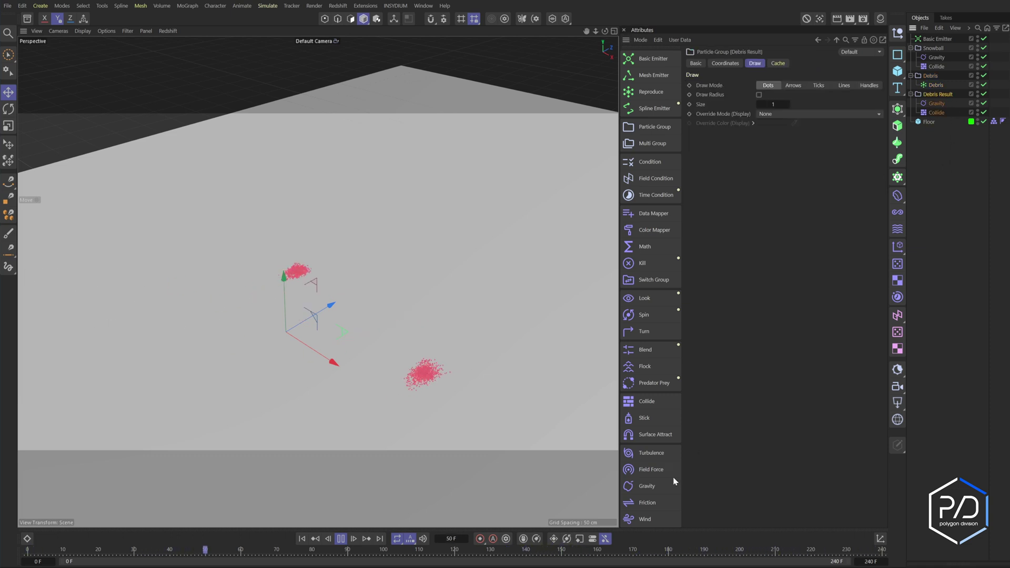
{"action": "left_click", "coordinate": [651, 506]}
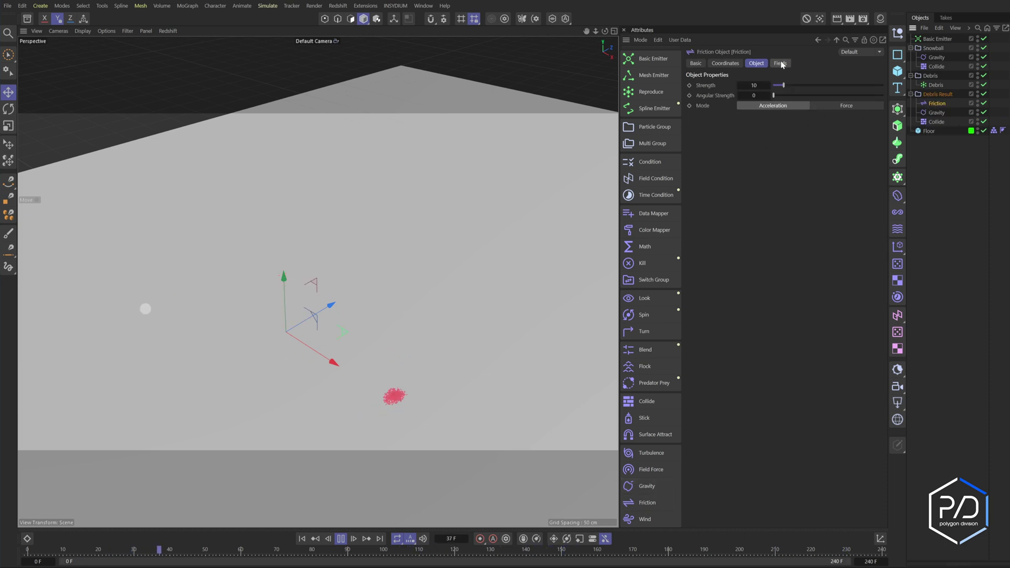
{"action": "left_click", "coordinate": [780, 63]}
{"action": "left_click", "coordinate": [712, 155]}
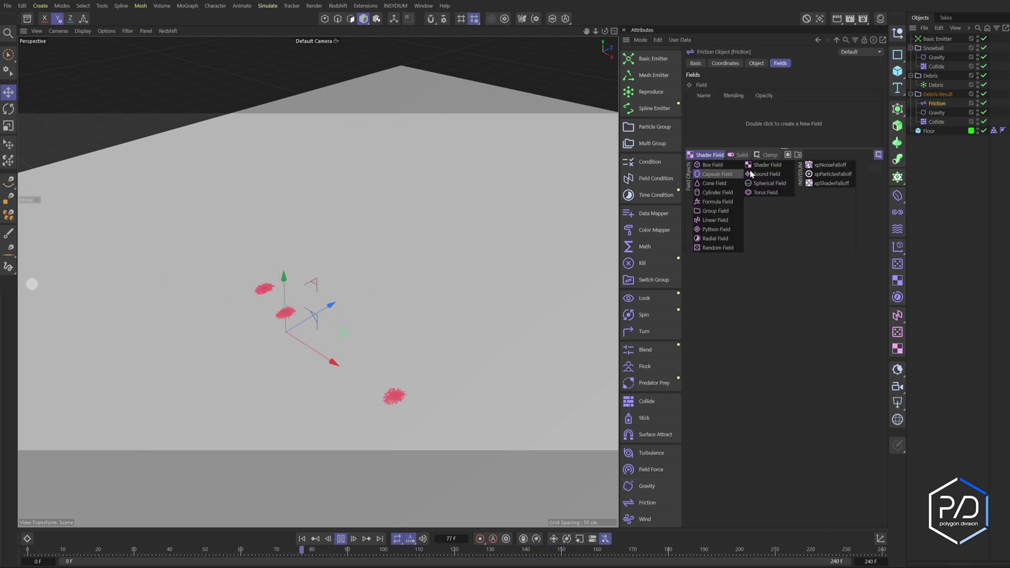
{"action": "left_click", "coordinate": [766, 166]}
{"action": "left_click", "coordinate": [722, 213]}
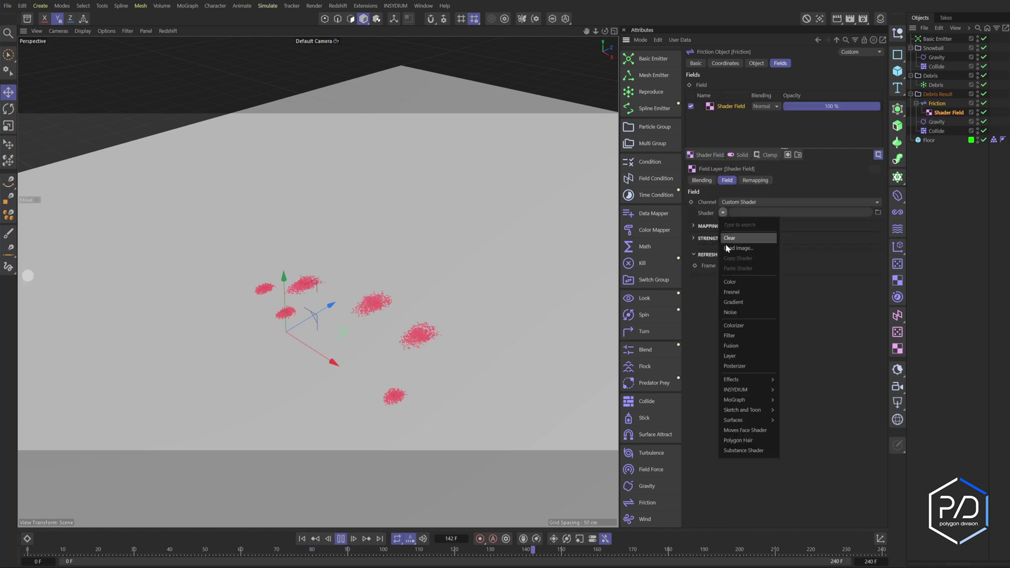
{"action": "left_click", "coordinate": [735, 312]}
{"action": "left_click", "coordinate": [735, 238]}
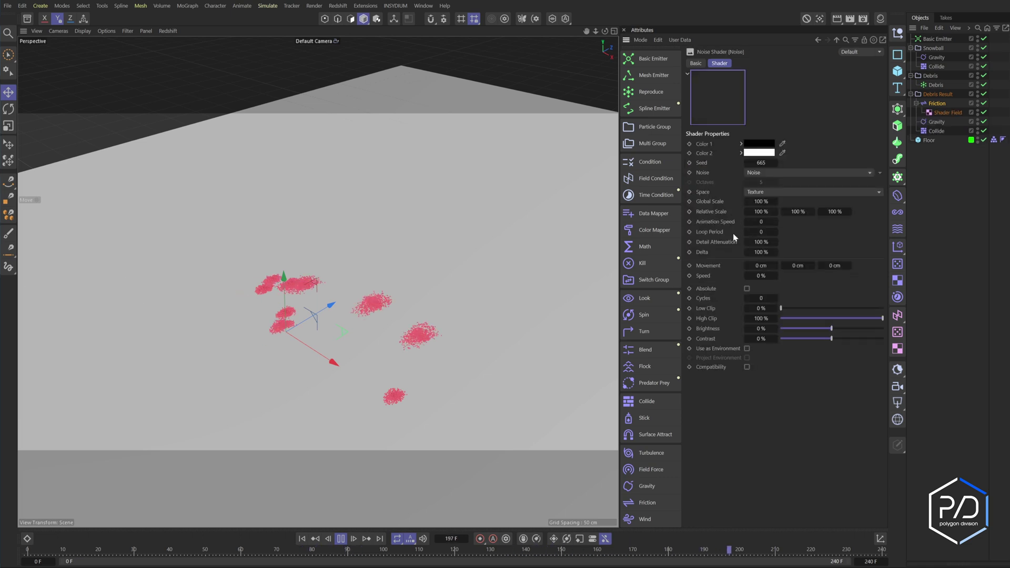
{"action": "left_click_drag", "start_coordinate": [847, 338], "coordinate": [886, 339]}
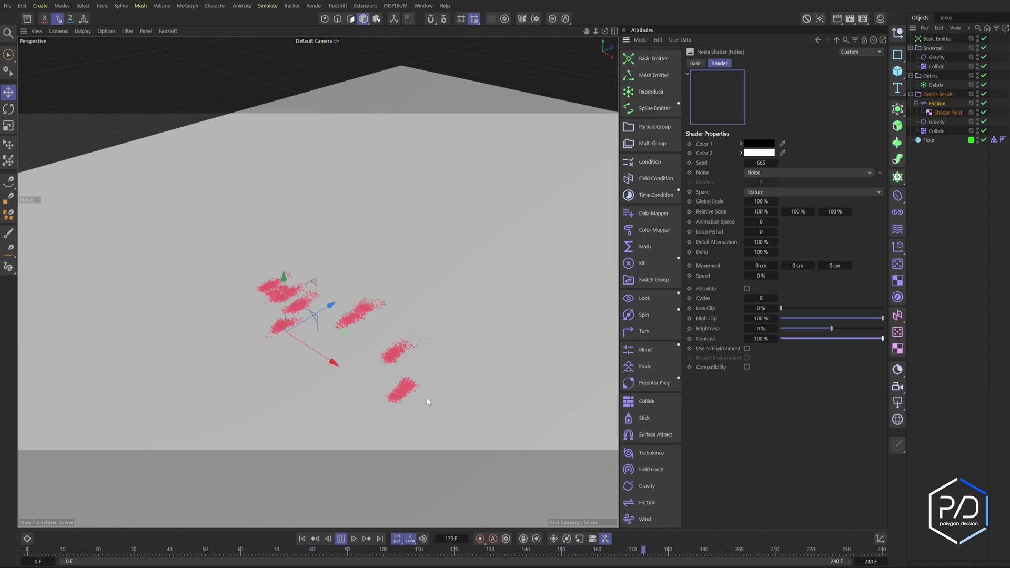
{"action": "left_click", "coordinate": [818, 40]}
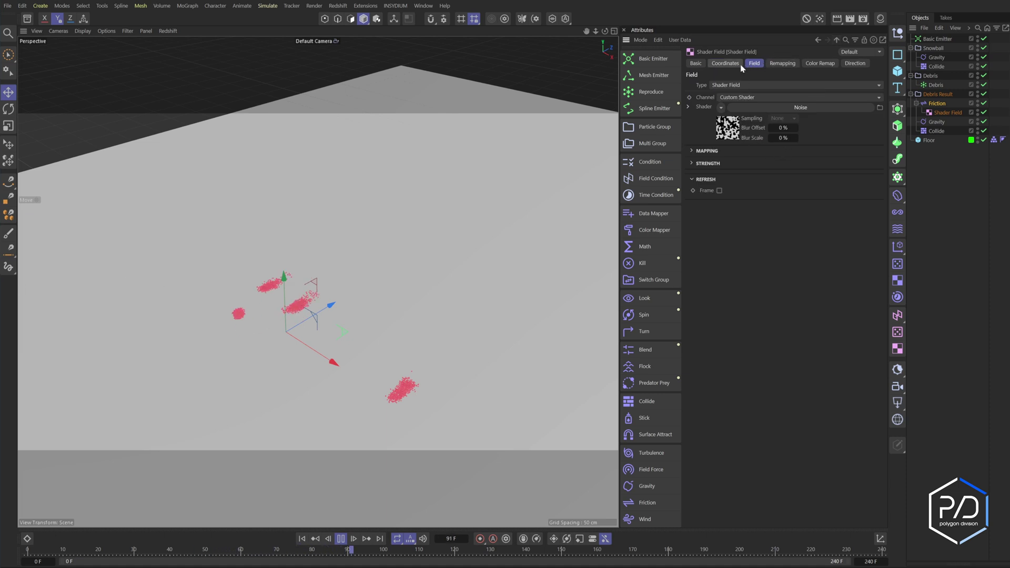
Step: Raise the Friction strength to 26.9 and Debris speed inheritance to 150%, then stop playback
{"action": "left_click", "coordinate": [818, 40]}
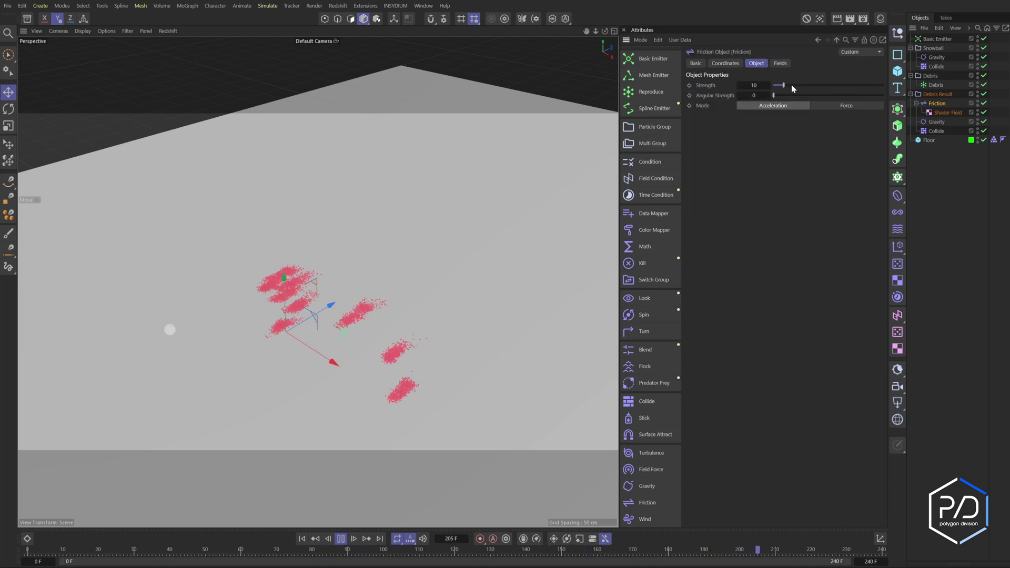
{"action": "left_click_drag", "start_coordinate": [773, 85], "coordinate": [803, 86]}
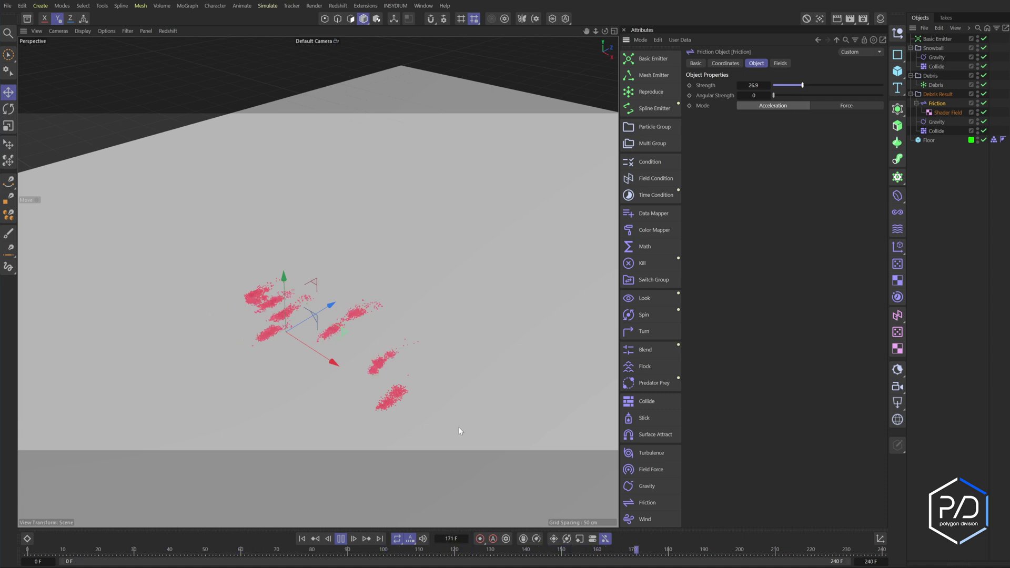
{"action": "left_click", "coordinate": [932, 86]}
{"action": "left_click_drag", "start_coordinate": [781, 177], "coordinate": [782, 190]}
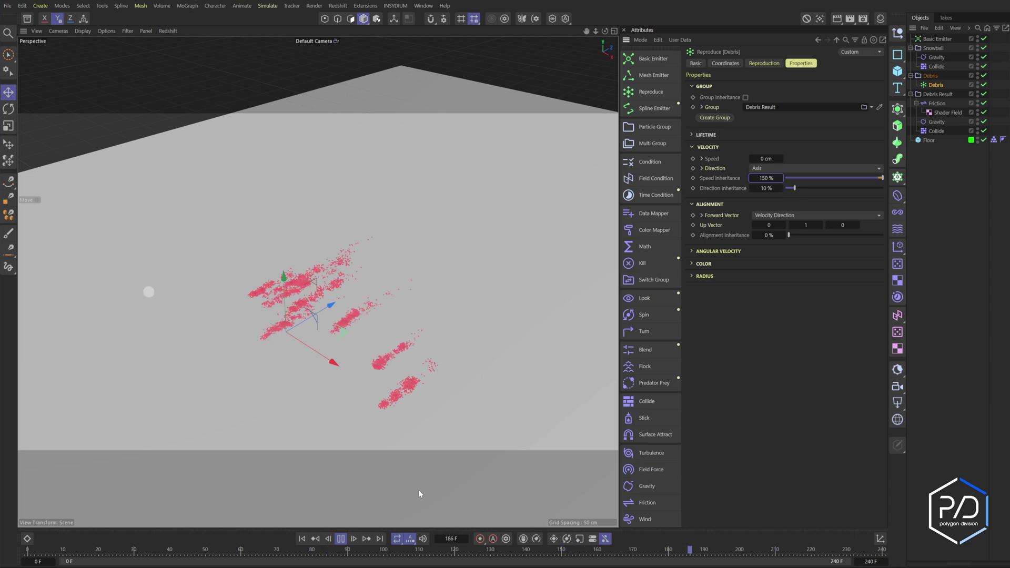
{"action": "left_click", "coordinate": [340, 538]}
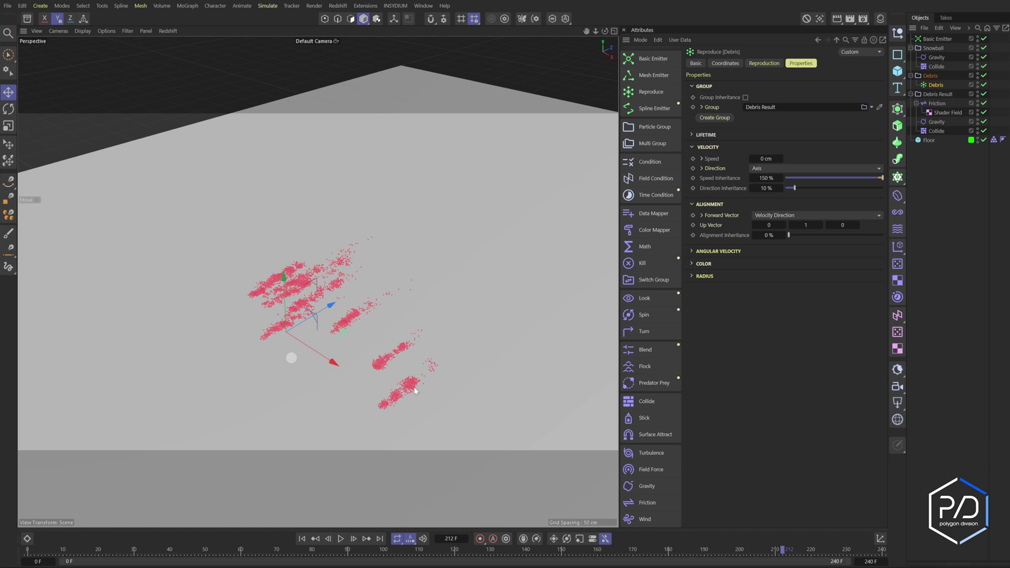
Step: Set the particle simulation Substeps to 1 in Scene Settings (Ctrl+D) and preview the playback
{"action": "key", "text": "ctrl+d"}
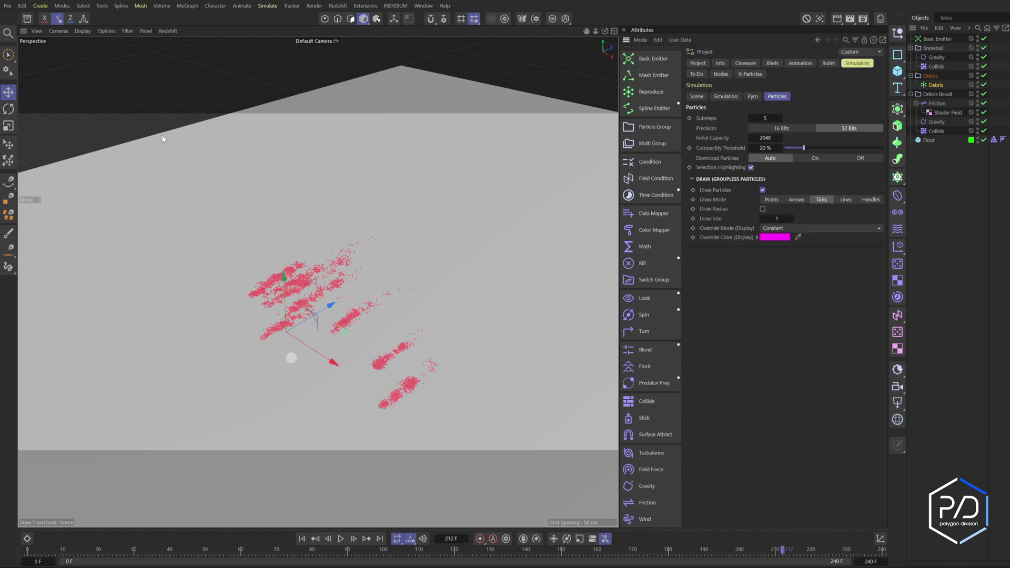
{"action": "left_click", "coordinate": [22, 5]}
{"action": "left_click", "coordinate": [57, 130]}
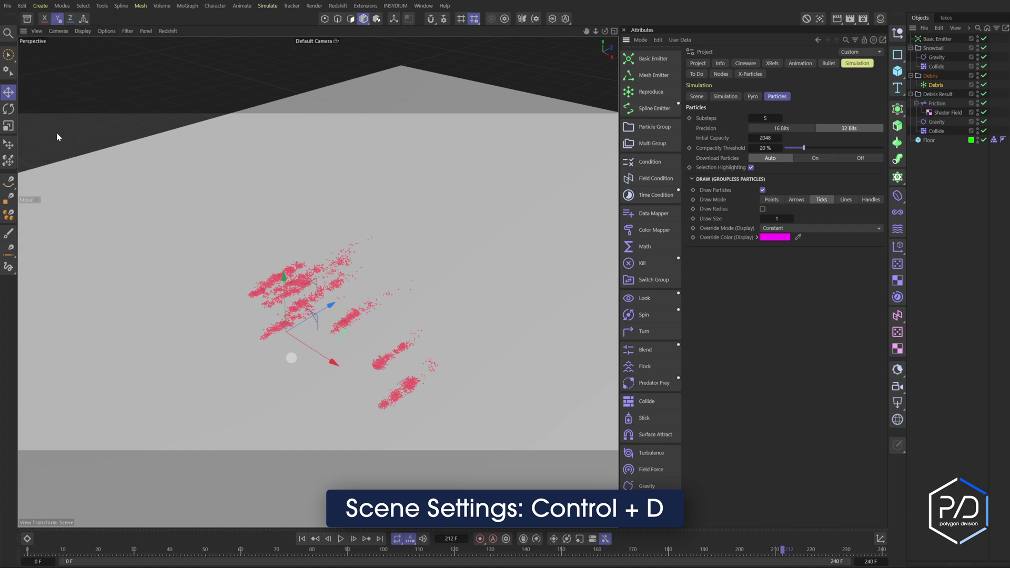
{"action": "left_click", "coordinate": [763, 118]}
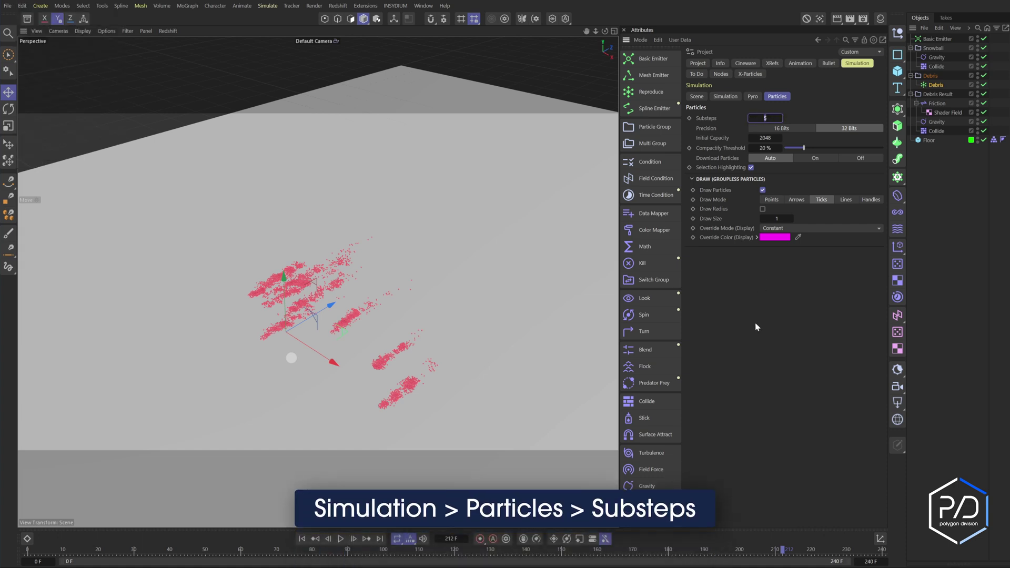
{"action": "key", "text": "BackSpace"}
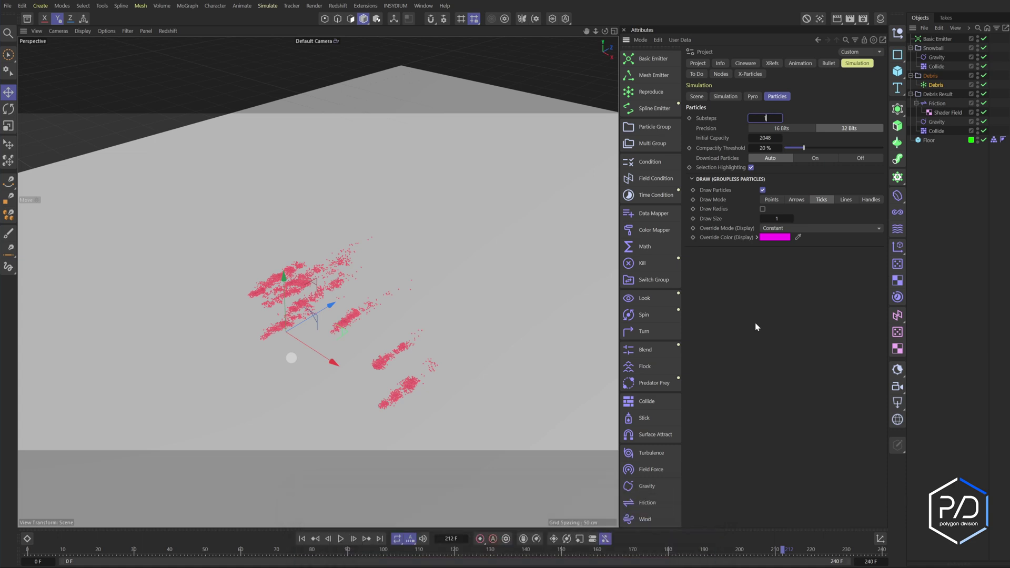
{"action": "type", "text": "1"}
{"action": "key", "text": "Return"}
{"action": "left_click", "coordinate": [341, 538]}
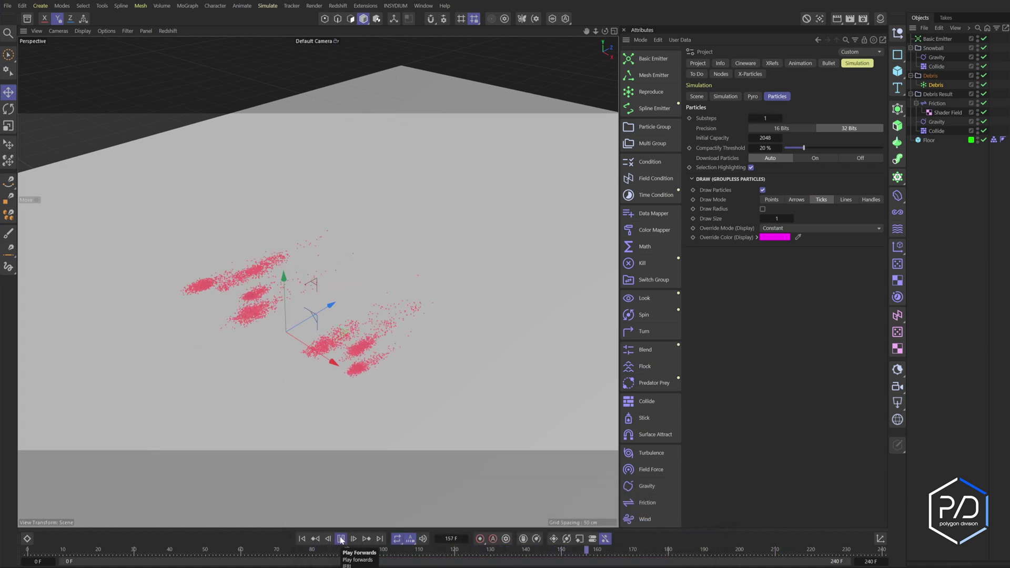
{"action": "left_click", "coordinate": [340, 538]}
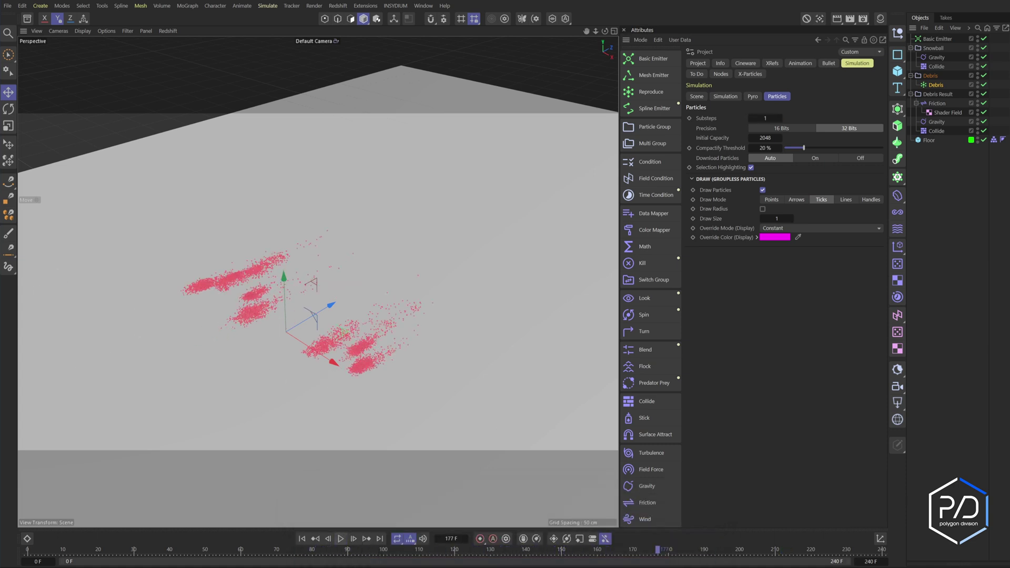
Step: Hide the Floor in the viewport, rewind, and change particle Substeps to 10
{"action": "left_click", "coordinate": [977, 140]}
{"action": "left_click", "coordinate": [340, 539]}
{"action": "left_click", "coordinate": [341, 552]}
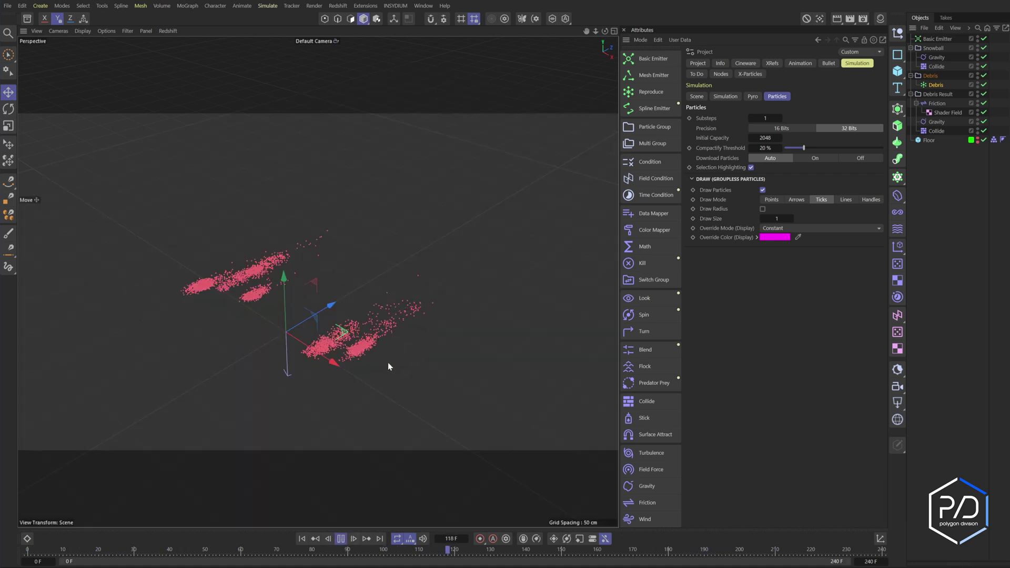
{"action": "left_click", "coordinate": [778, 116]}
{"action": "type", "text": "10"}
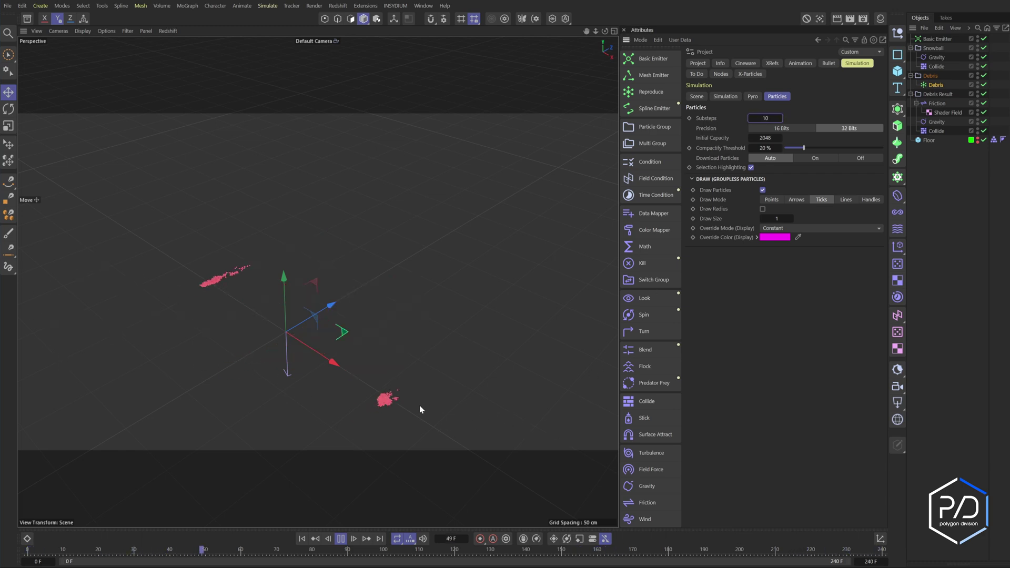
Step: Set the Debris spawner's particle colour to white
{"action": "left_click", "coordinate": [928, 94]}
{"action": "left_click", "coordinate": [935, 85]}
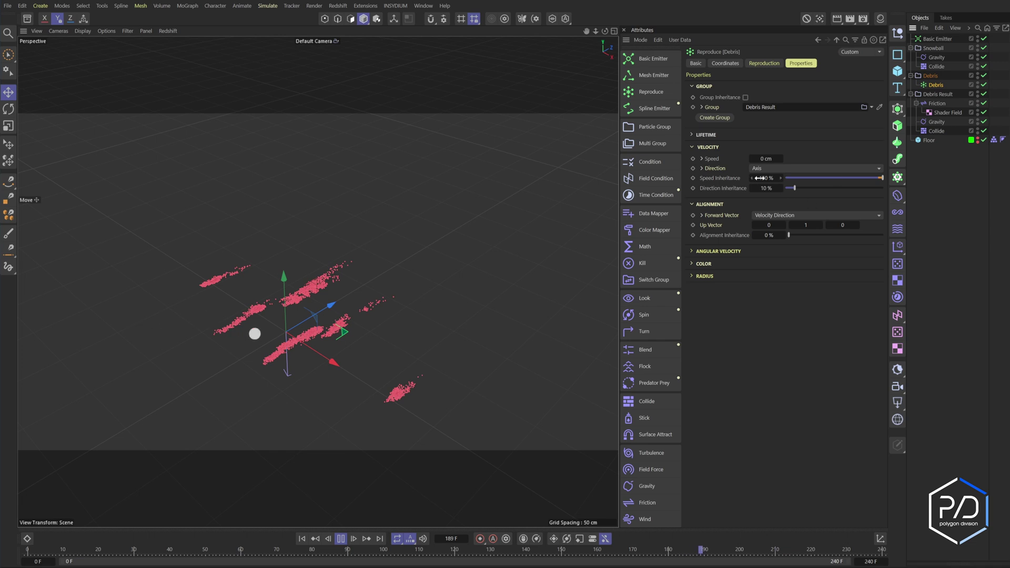
{"action": "left_click", "coordinate": [763, 63]}
{"action": "left_click", "coordinate": [800, 63]}
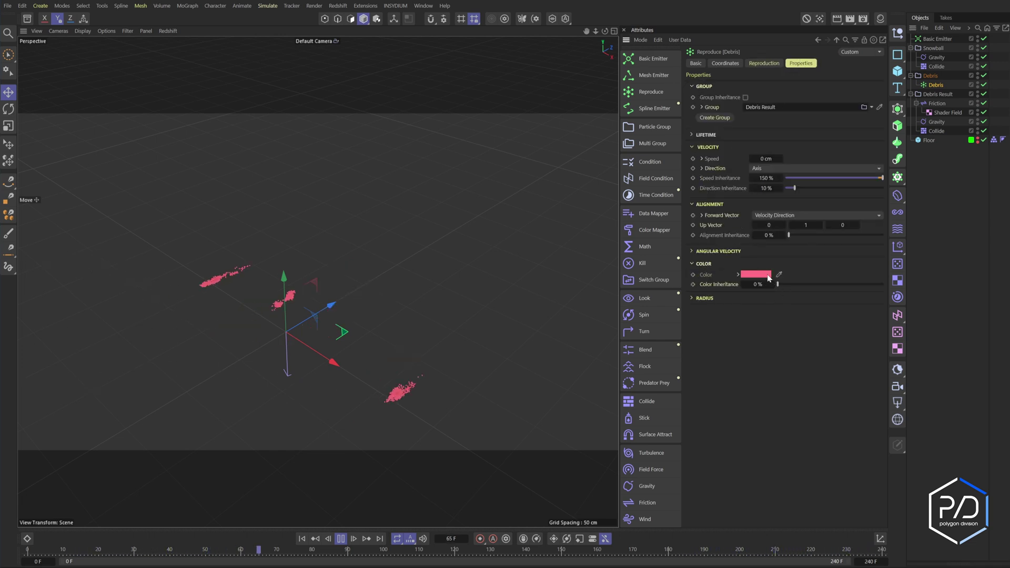
{"action": "left_click", "coordinate": [766, 273]}
{"action": "left_click", "coordinate": [683, 300]}
{"action": "left_click", "coordinate": [705, 298]}
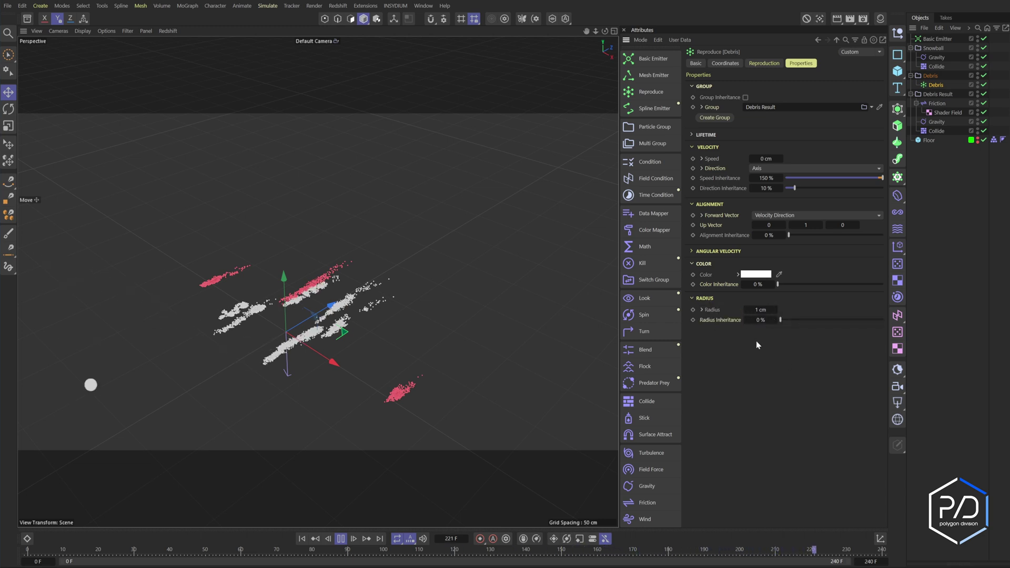
Step: Deselect the debris and pause the simulation at frame 181, framing the splats
{"action": "left_click", "coordinate": [952, 260]}
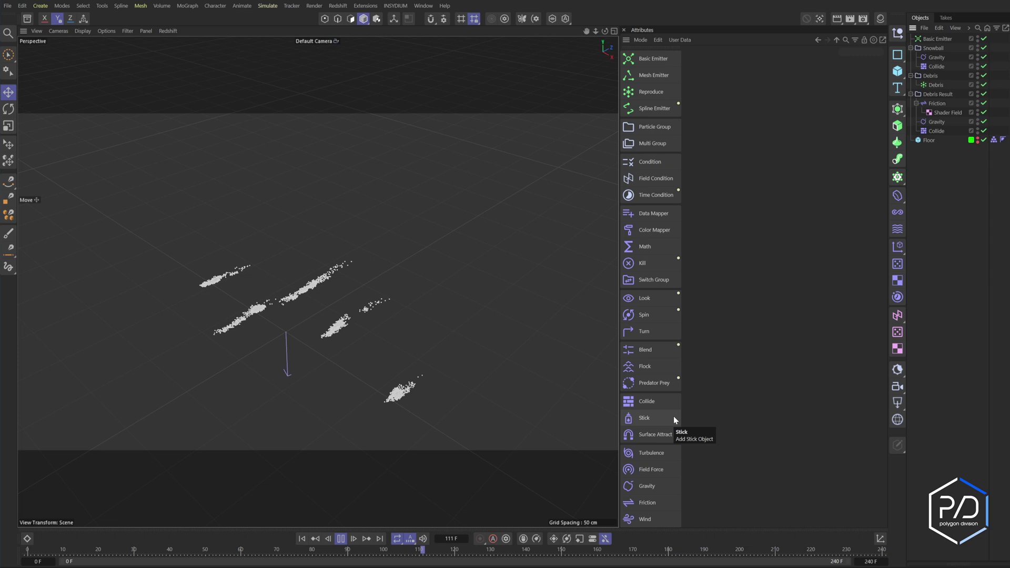
{"action": "left_click", "coordinate": [341, 538]}
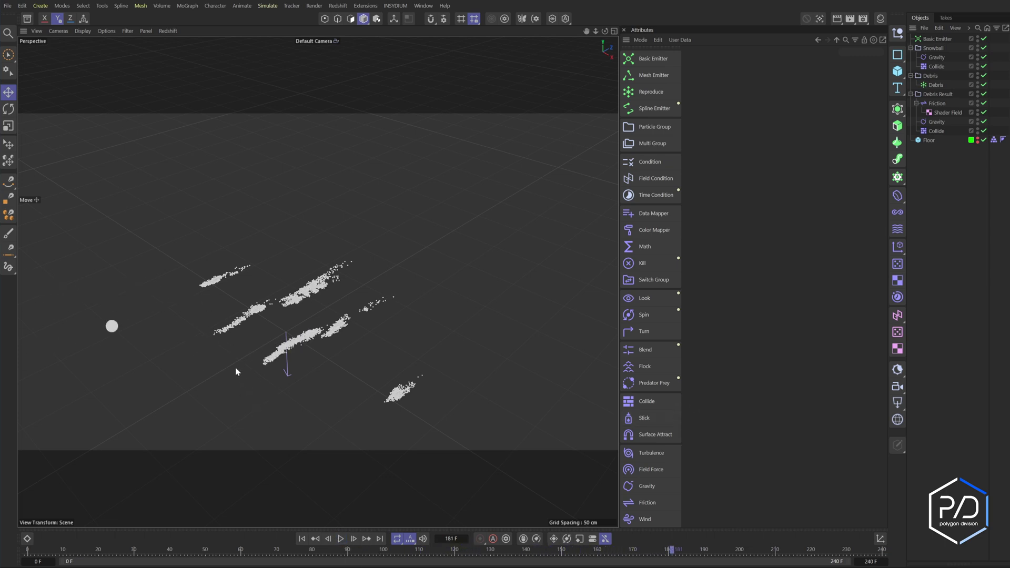
{"action": "middle_click_drag", "start_coordinate": [269, 393], "coordinate": [301, 378], "text": "alt"}
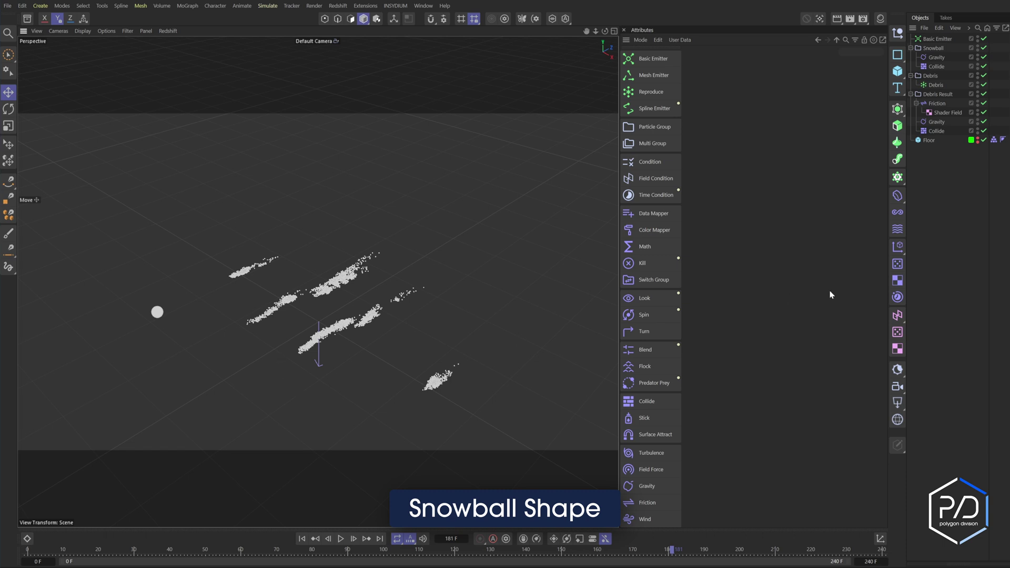
Step: Add a Sphere with 5 cm radius, 60 segments and Hexahedron type
{"action": "left_click", "coordinate": [899, 72]}
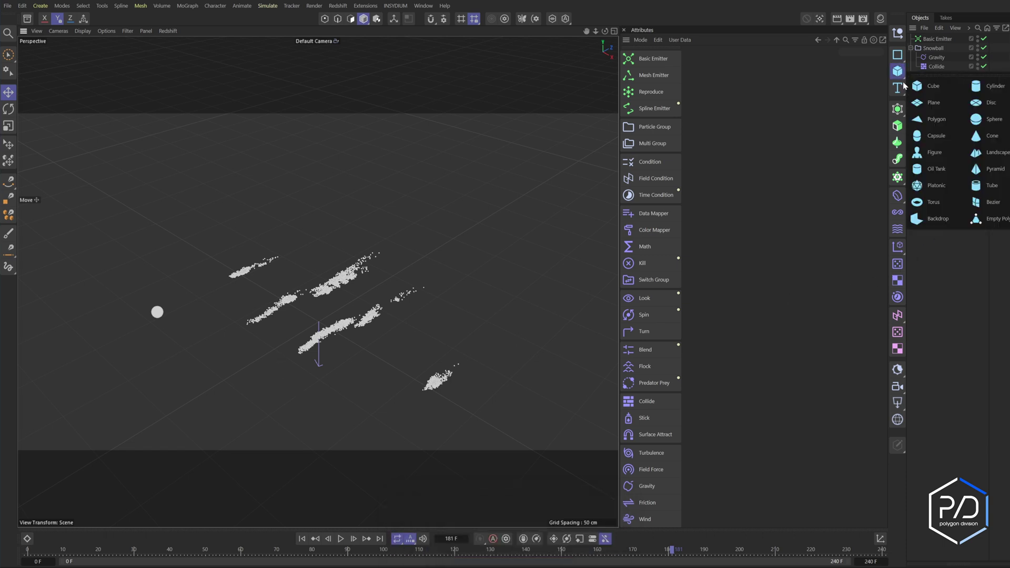
{"action": "left_click", "coordinate": [992, 118]}
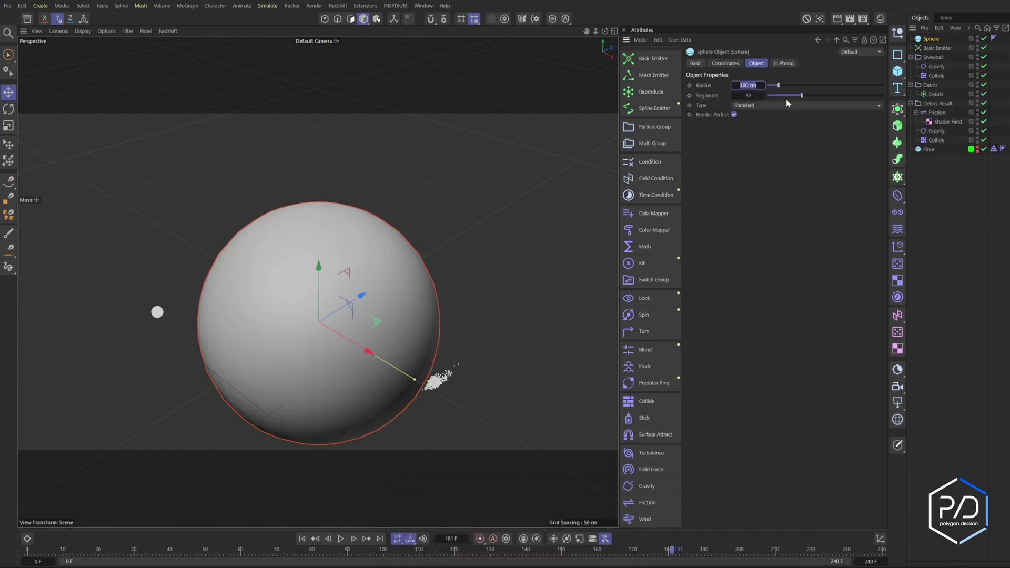
{"action": "type", "text": "5"}
{"action": "key", "text": "Return"}
{"action": "scroll", "coordinate": [367, 298], "scroll_direction": "up", "scroll_amount": 10}
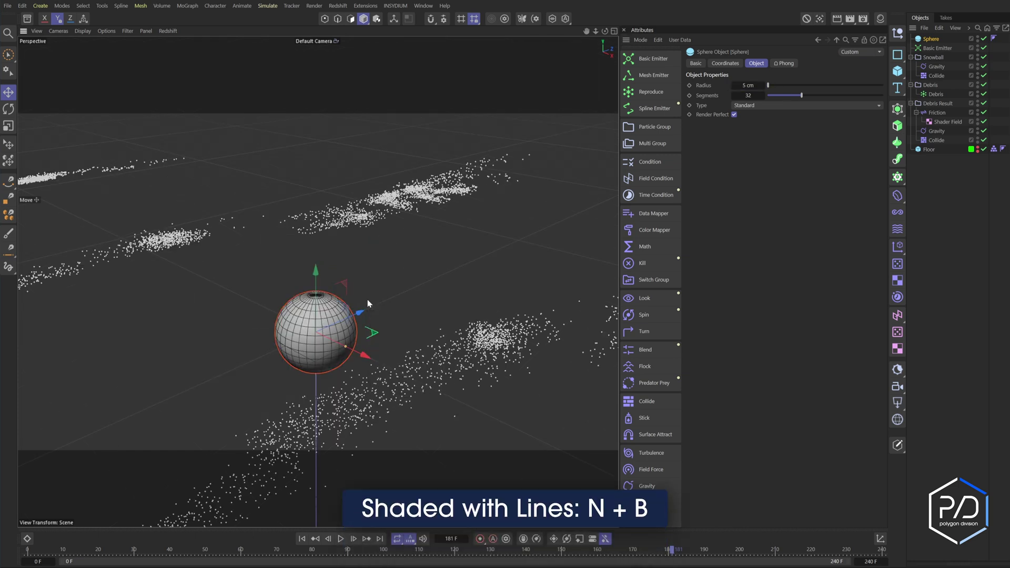
{"action": "left_click", "coordinate": [826, 103]}
{"action": "left_click_drag", "start_coordinate": [826, 95], "coordinate": [835, 95]}
{"action": "left_click", "coordinate": [809, 106]}
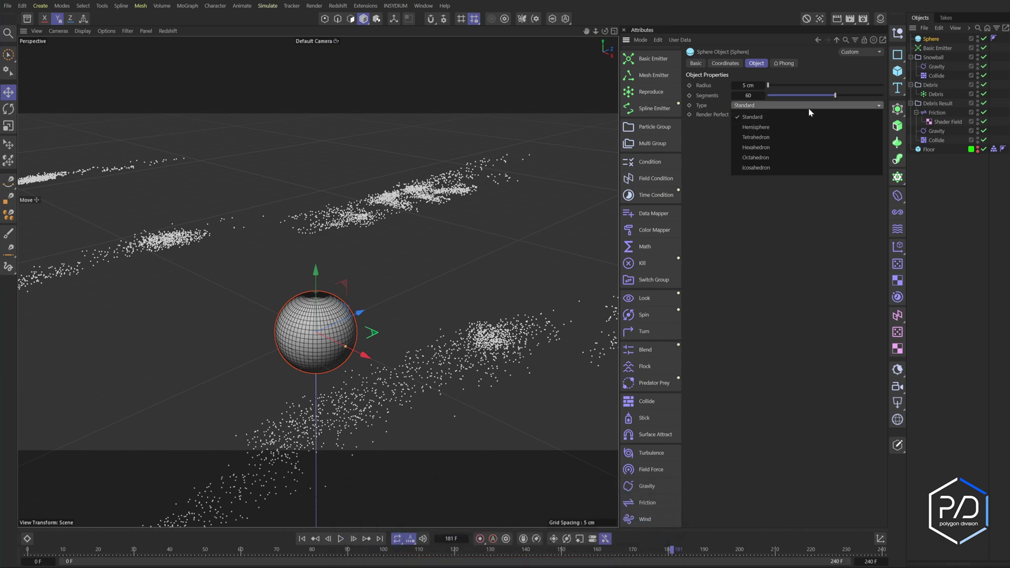
{"action": "left_click", "coordinate": [800, 146]}
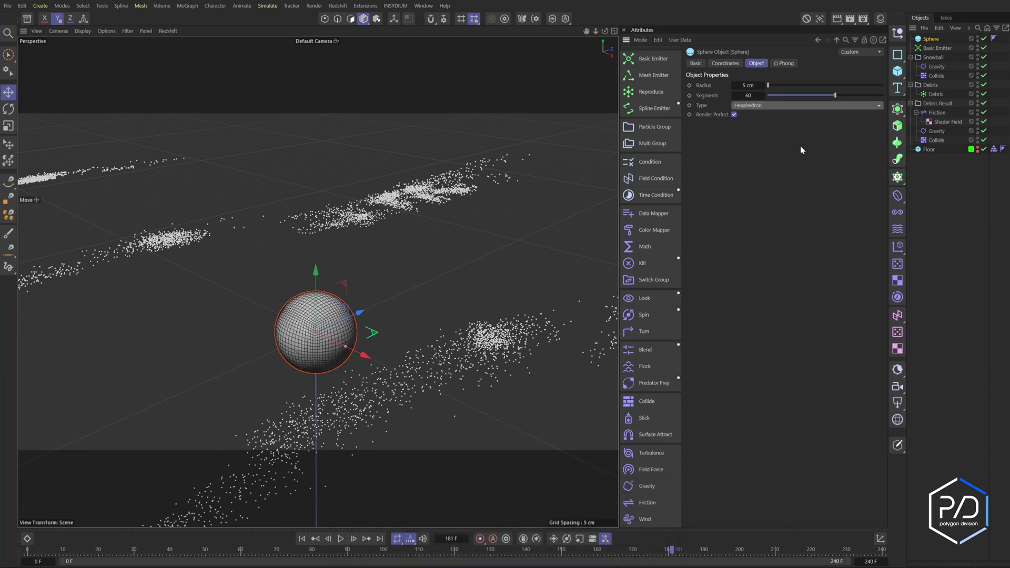
Step: Deform the sphere with a child Displacer using a Noise shader at -15% strength
{"action": "left_click", "coordinate": [898, 230]}
{"action": "left_click", "coordinate": [782, 63]}
{"action": "left_click", "coordinate": [721, 84]}
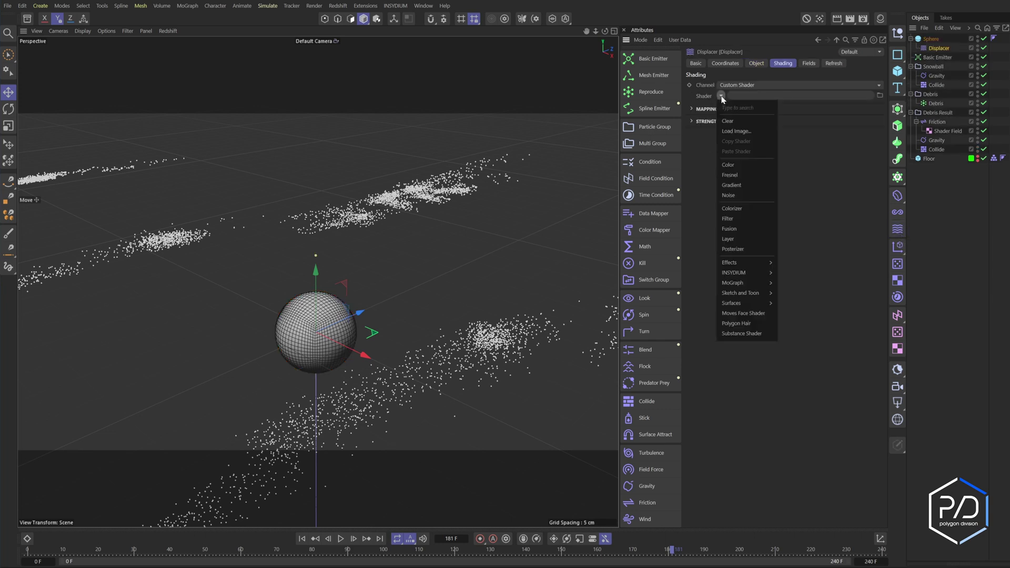
{"action": "left_click", "coordinate": [730, 192]}
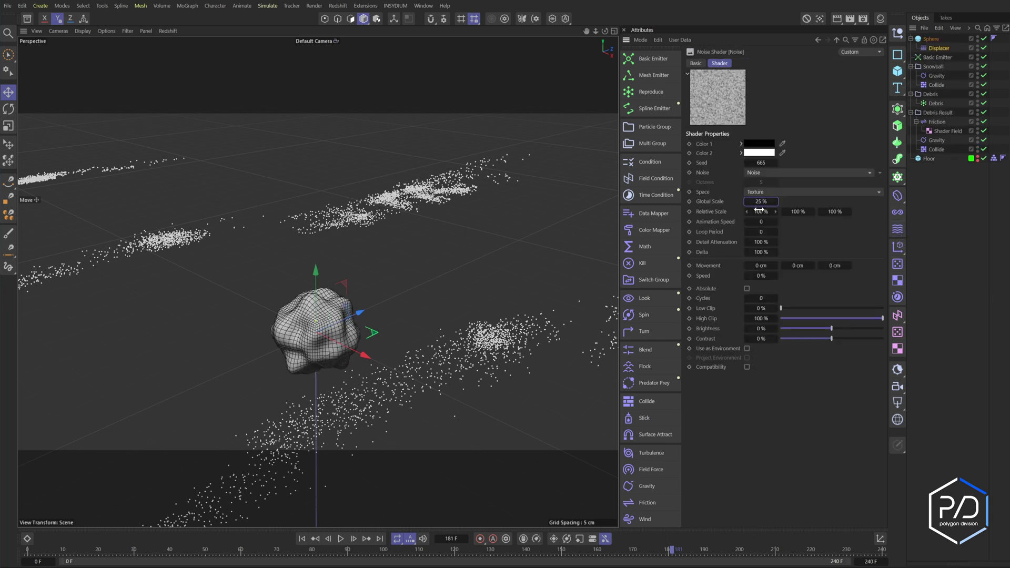
{"action": "left_click", "coordinate": [836, 40]}
{"action": "left_click", "coordinate": [757, 63]}
{"action": "left_click_drag", "start_coordinate": [755, 100], "coordinate": [824, 111]}
{"action": "left_click", "coordinate": [928, 40]}
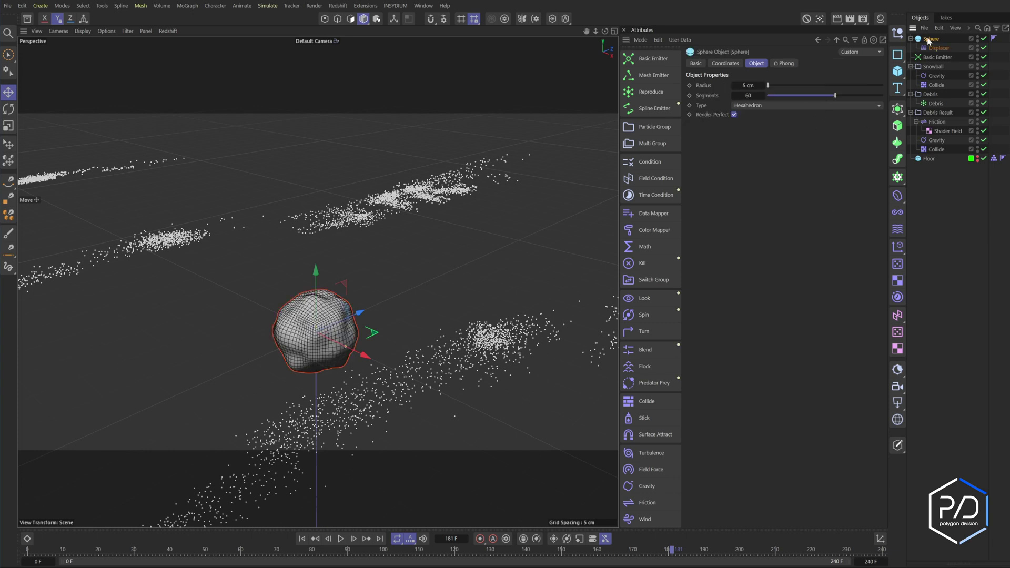
Step: Bake the displaced sphere with Current State to Object and name it Snowball1
{"action": "right_click", "coordinate": [928, 40]}
{"action": "left_click", "coordinate": [963, 298]}
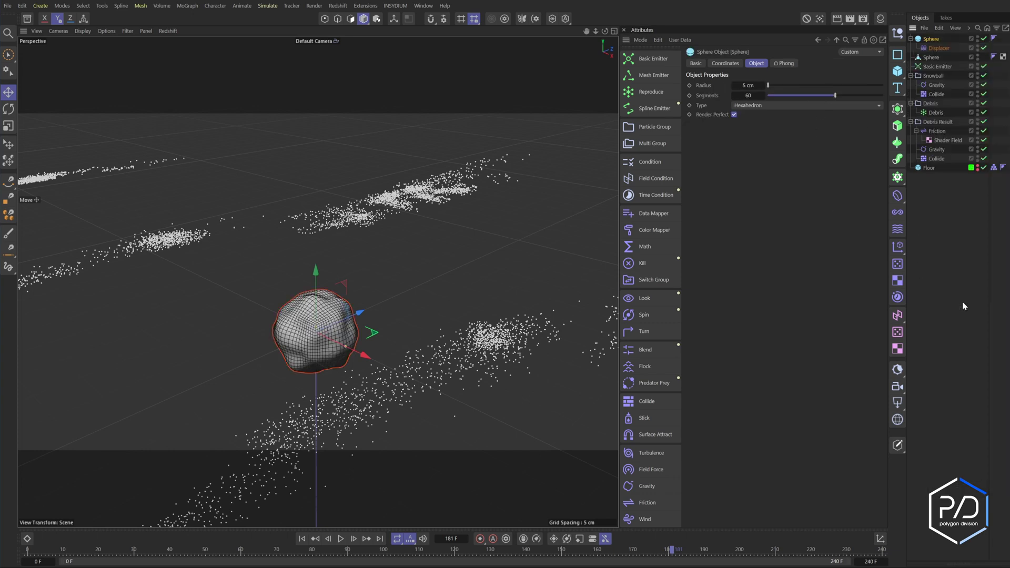
{"action": "double_click", "coordinate": [928, 57]}
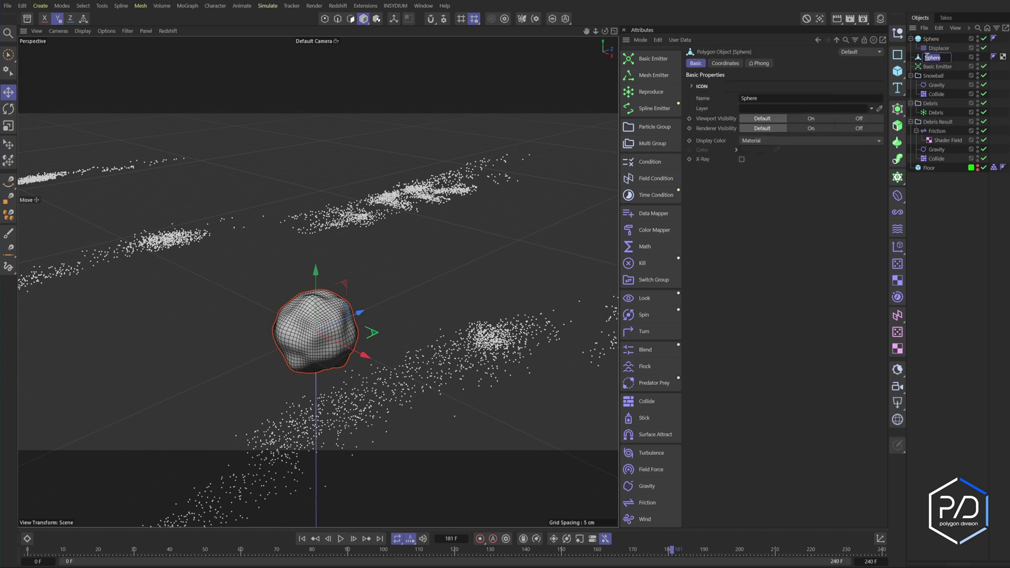
{"action": "type", "text": "Snowball1"}
{"action": "key", "text": "Return"}
Step: Change the noise seed, bake a second mesh named Snowball2, and delete the original Sphere
{"action": "left_click", "coordinate": [938, 48]}
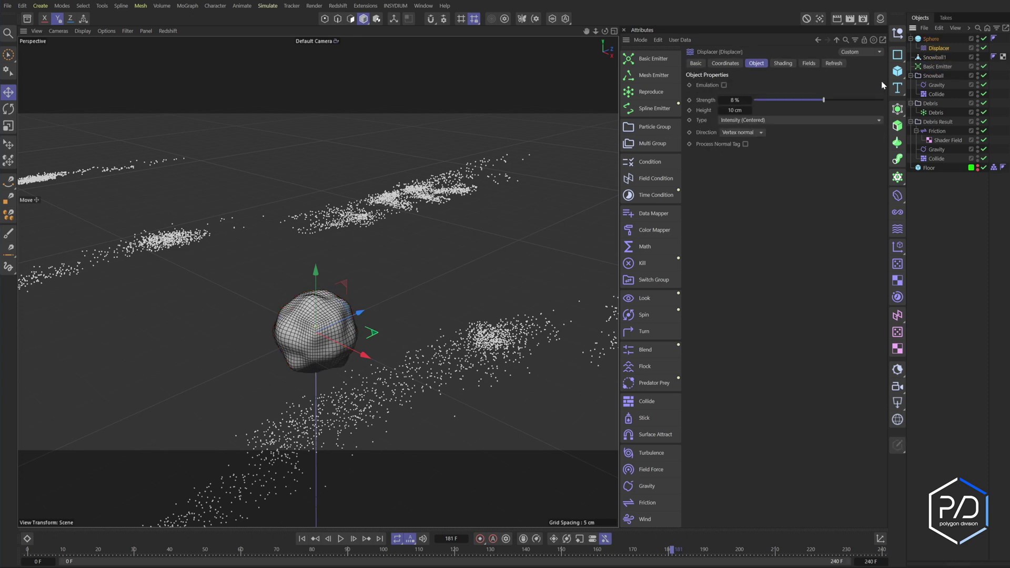
{"action": "left_click", "coordinate": [783, 64]}
{"action": "left_click", "coordinate": [784, 93]}
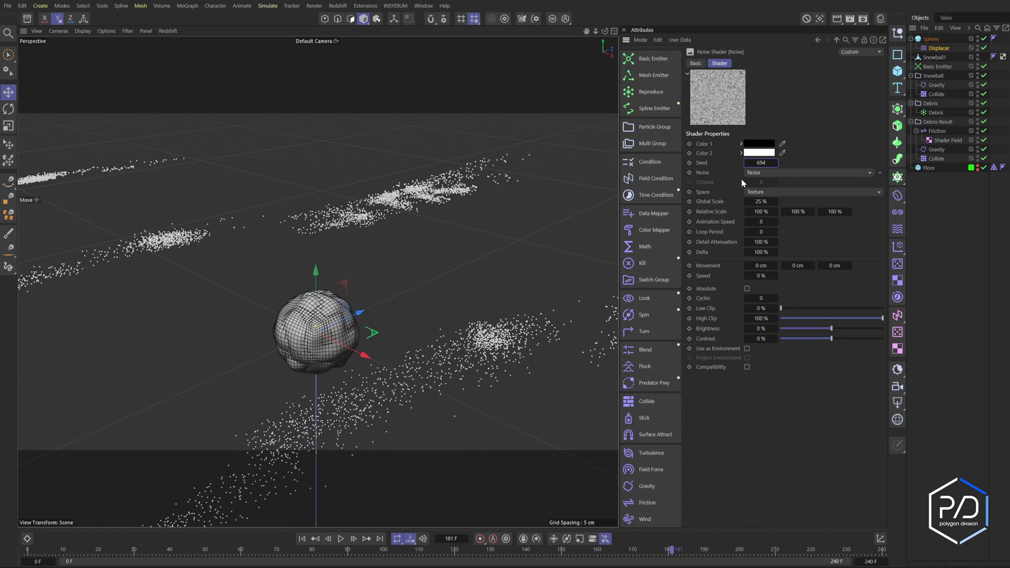
{"action": "right_click", "coordinate": [929, 42]}
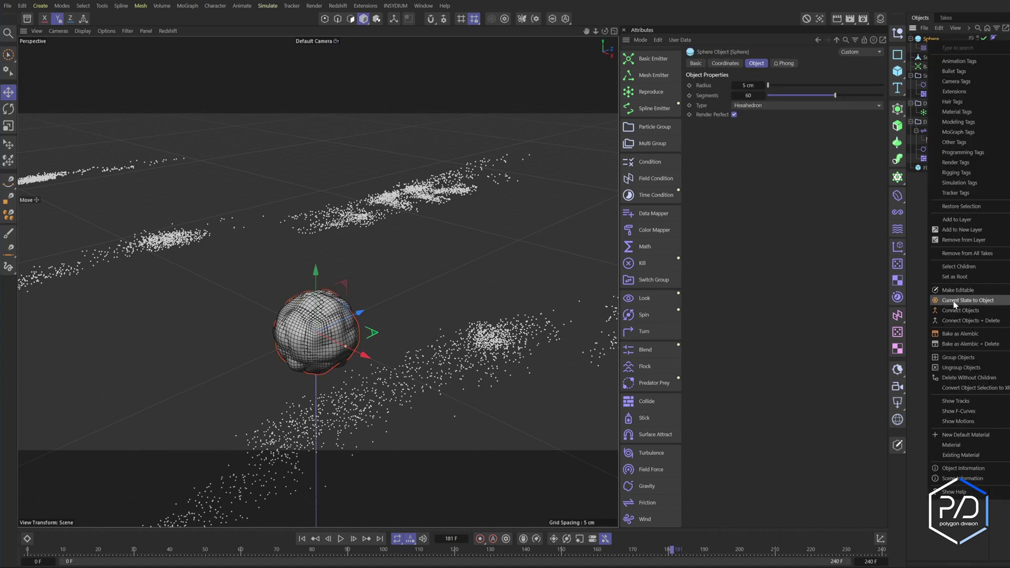
{"action": "left_click", "coordinate": [955, 305]}
{"action": "double_click", "coordinate": [930, 57]}
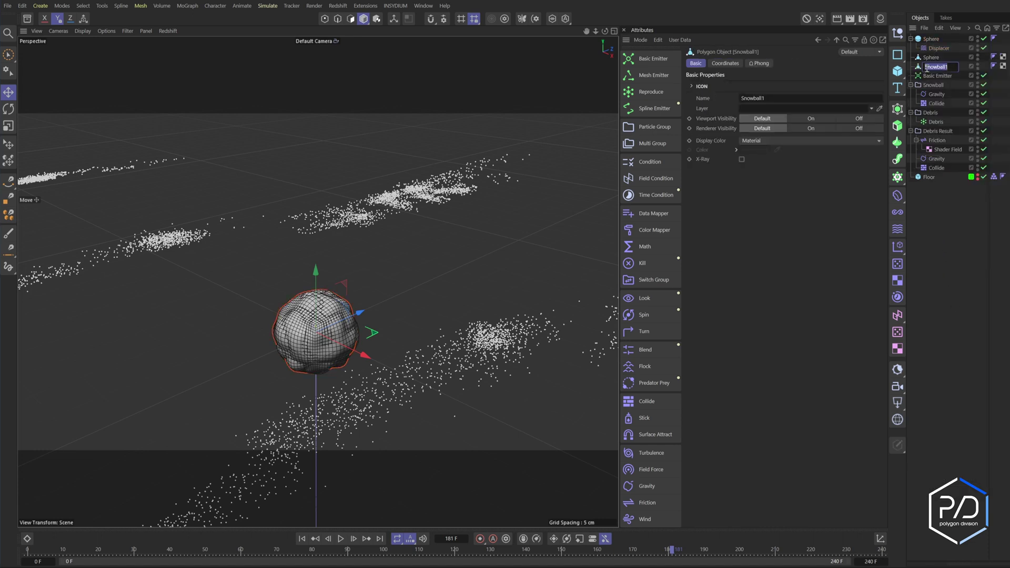
{"action": "type", "text": "Snowball2"}
{"action": "key", "text": "Return"}
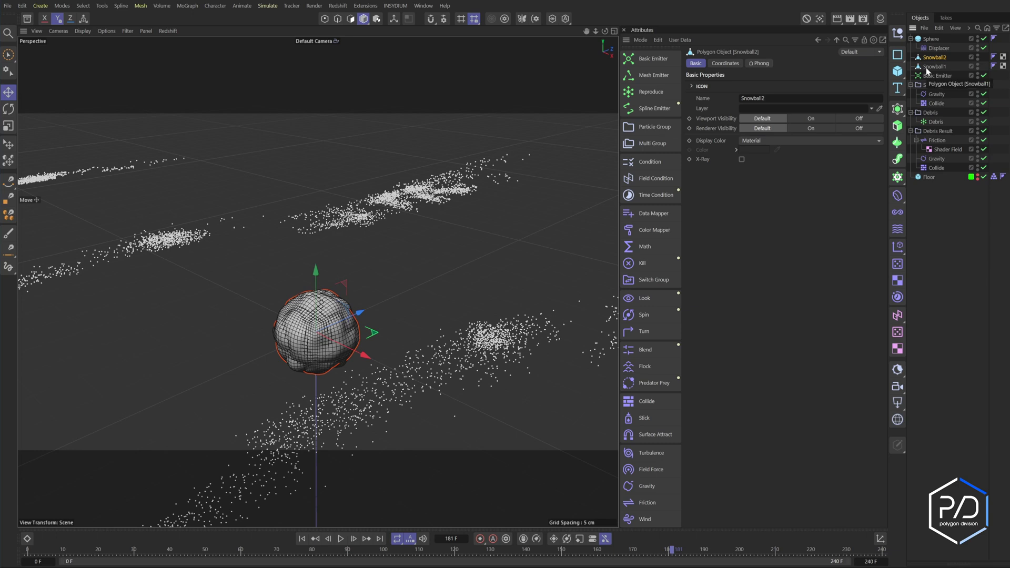
{"action": "left_click", "coordinate": [929, 41]}
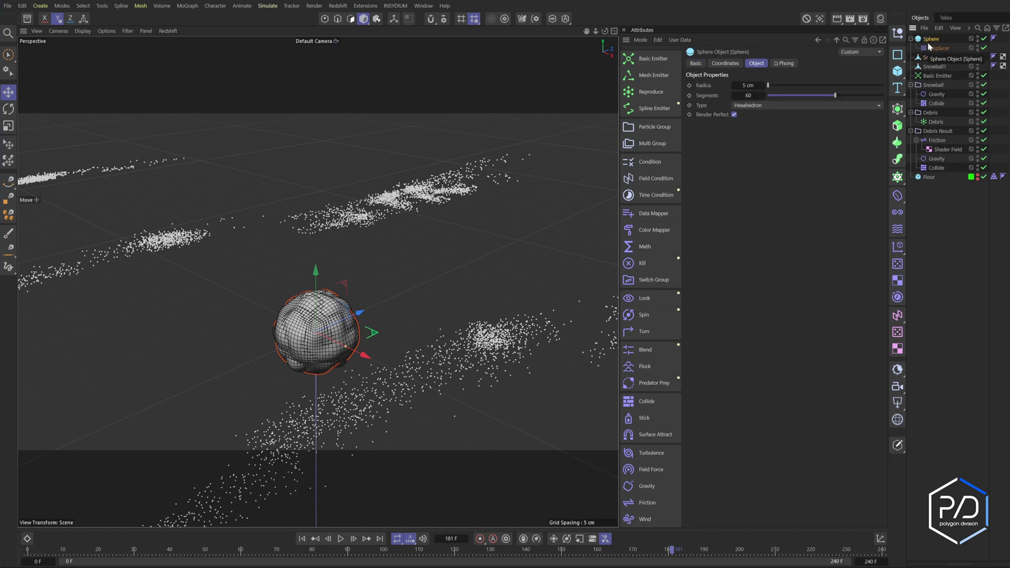
{"action": "key", "text": "Delete"}
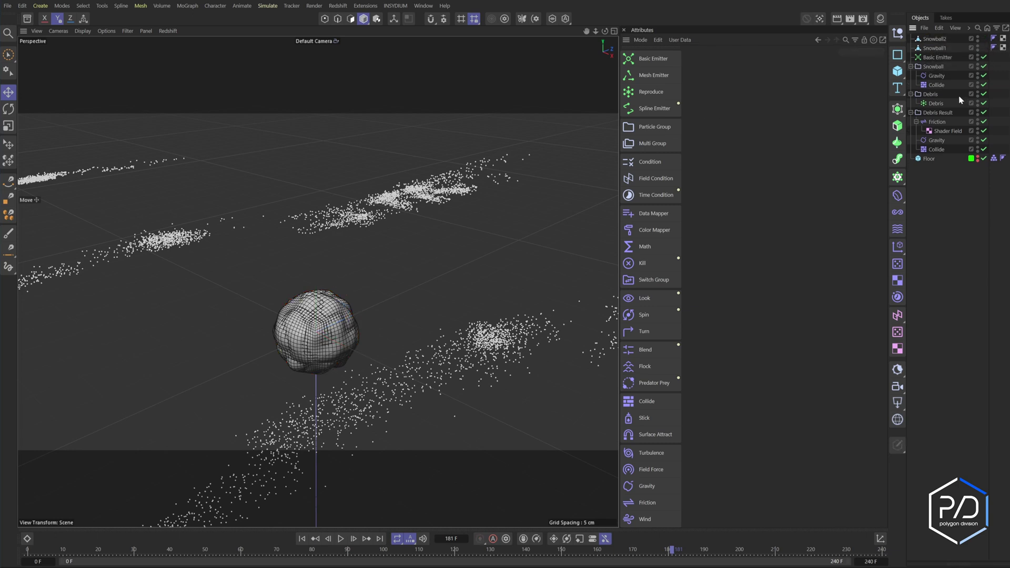
Step: Create a Cloner named Snowball and parent Snowball1 and Snowball2 under it
{"action": "left_click", "coordinate": [897, 177]}
{"action": "double_click", "coordinate": [931, 39]}
{"action": "type", "text": "Snowball"}
{"action": "left_click", "coordinate": [931, 48]}
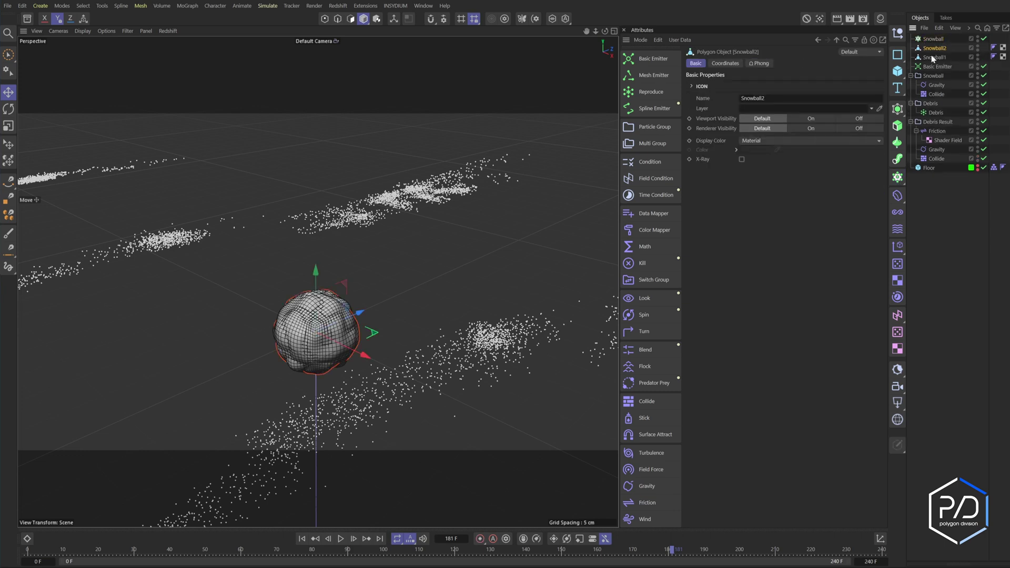
{"action": "left_click", "coordinate": [934, 57], "text": "shift"}
{"action": "left_click_drag", "start_coordinate": [934, 58], "coordinate": [934, 40]}
{"action": "left_click", "coordinate": [934, 39]}
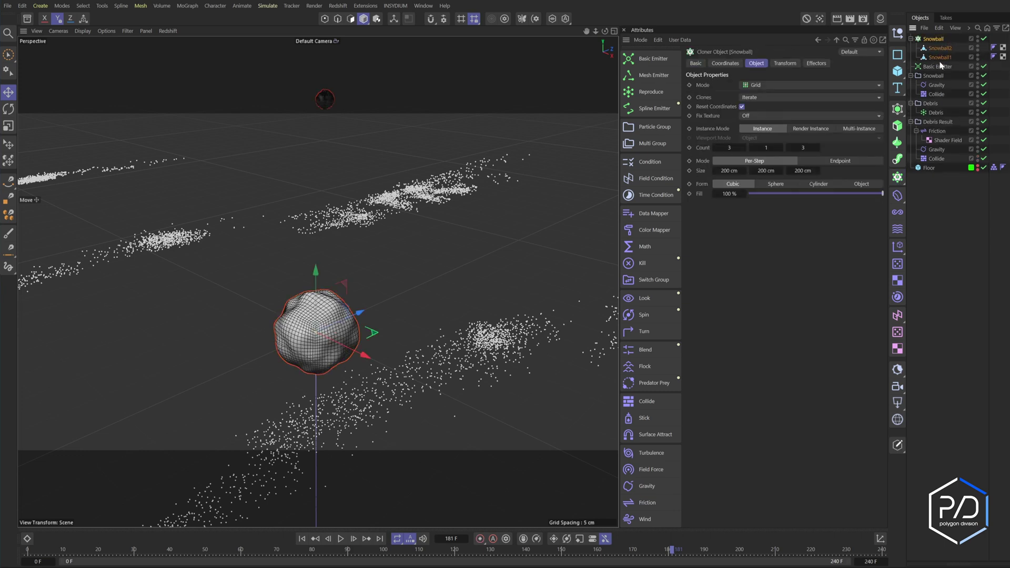
{"action": "left_click", "coordinate": [910, 39]}
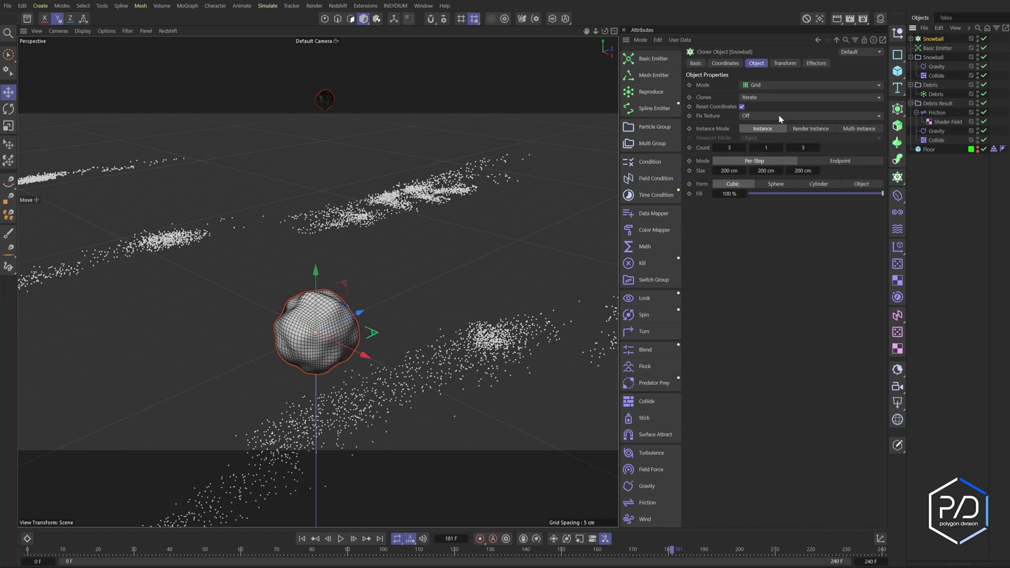
Step: Set the Snowball cloner to Random clones in Object mode on the Snowball particle group
{"action": "left_click", "coordinate": [769, 97]}
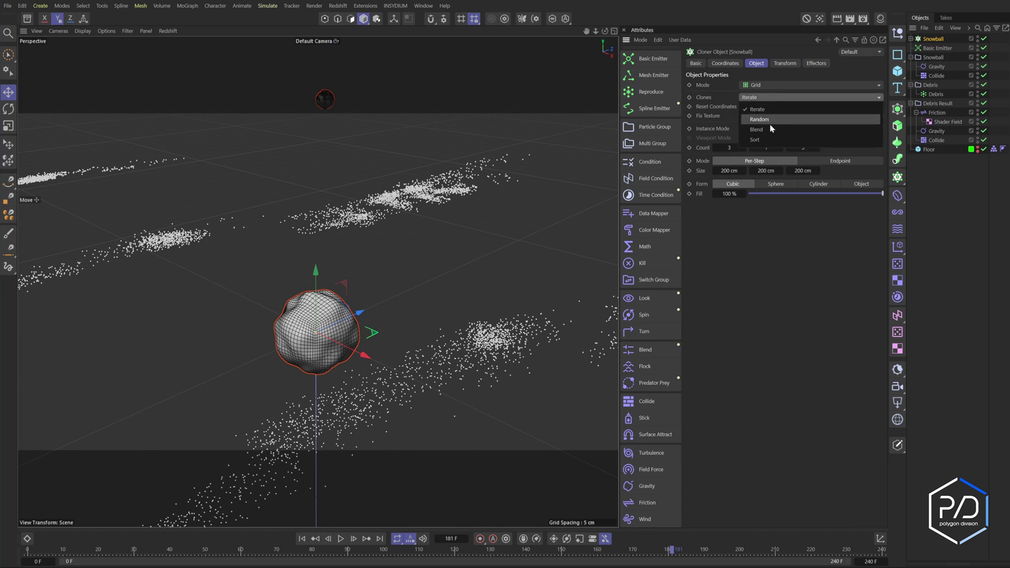
{"action": "left_click", "coordinate": [769, 119]}
{"action": "left_click", "coordinate": [765, 85]}
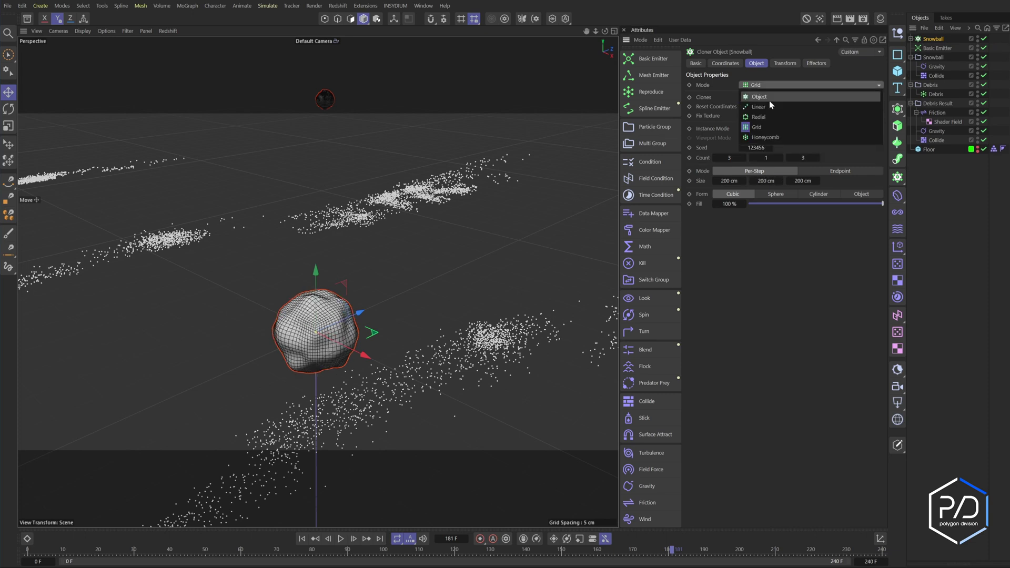
{"action": "left_click", "coordinate": [765, 87]}
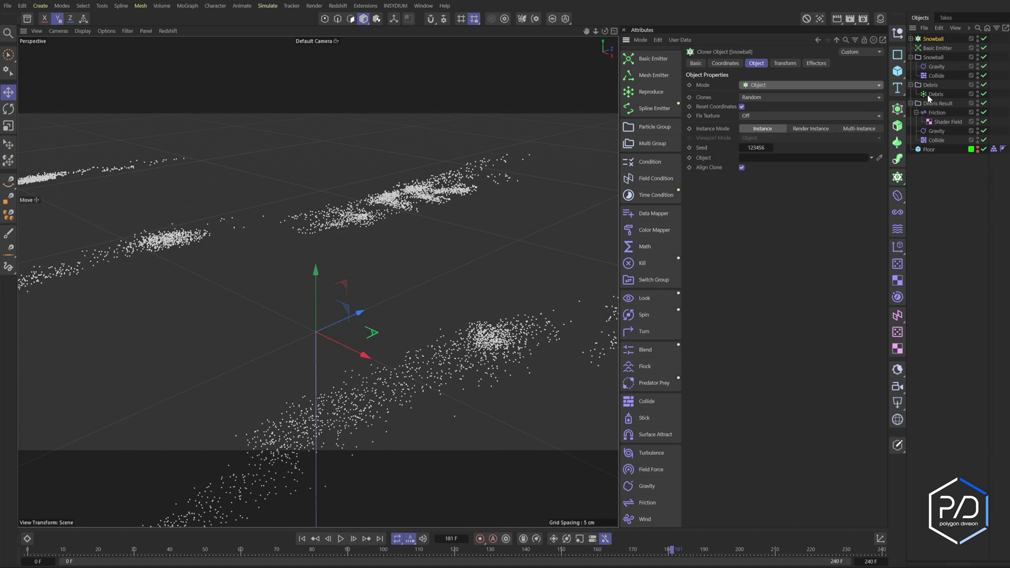
{"action": "left_click_drag", "start_coordinate": [930, 59], "coordinate": [924, 60]}
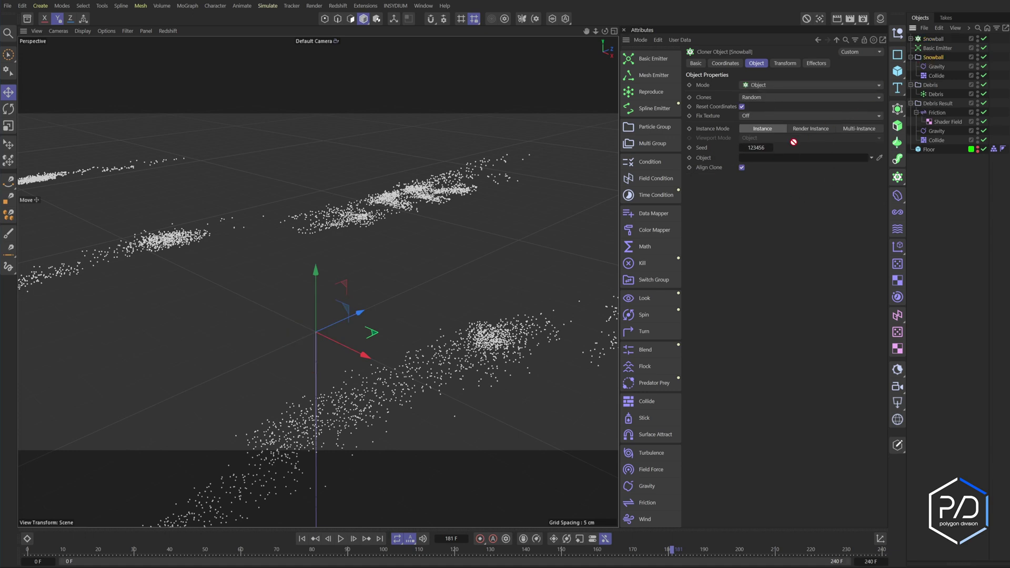
{"action": "left_click_drag", "start_coordinate": [793, 142], "coordinate": [769, 159]}
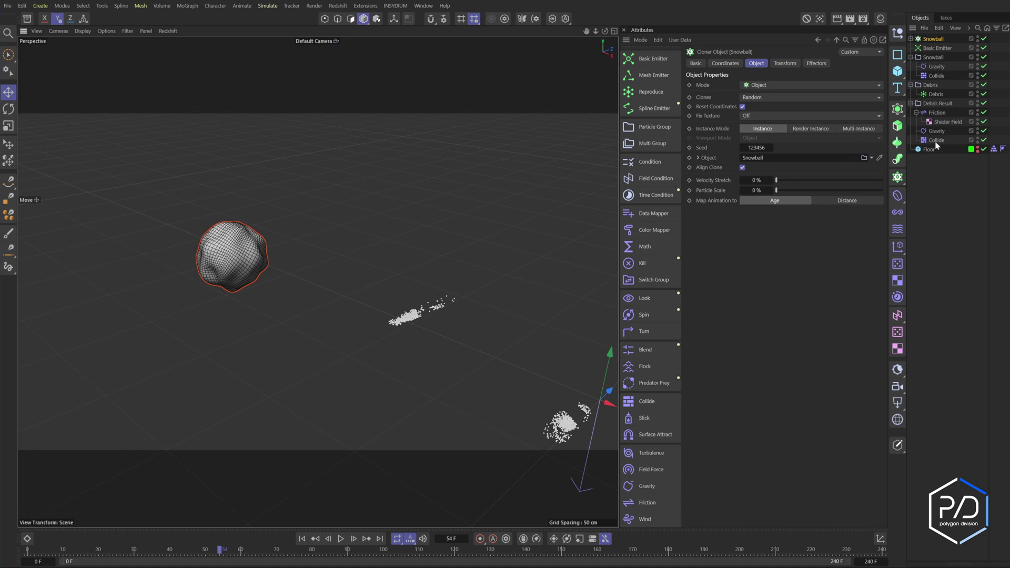
Step: Switch the Snowball cloner's Instance Mode to Multi-Instance and inspect the particles in the viewport
{"action": "left_click", "coordinate": [852, 131]}
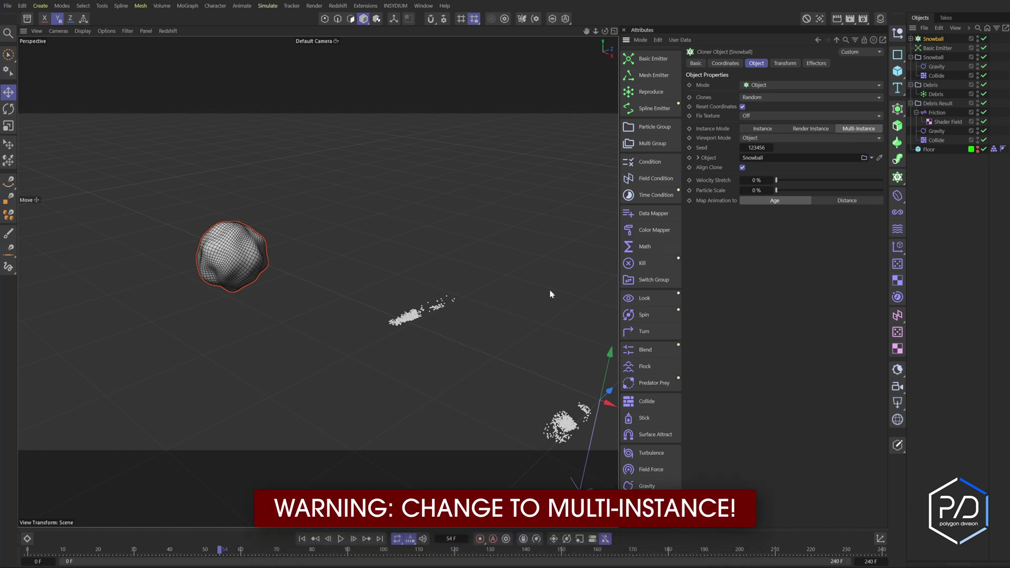
{"action": "left_click_drag", "start_coordinate": [538, 287], "coordinate": [279, 237], "text": "alt"}
{"action": "left_click_drag", "start_coordinate": [484, 292], "coordinate": [368, 274], "text": "alt"}
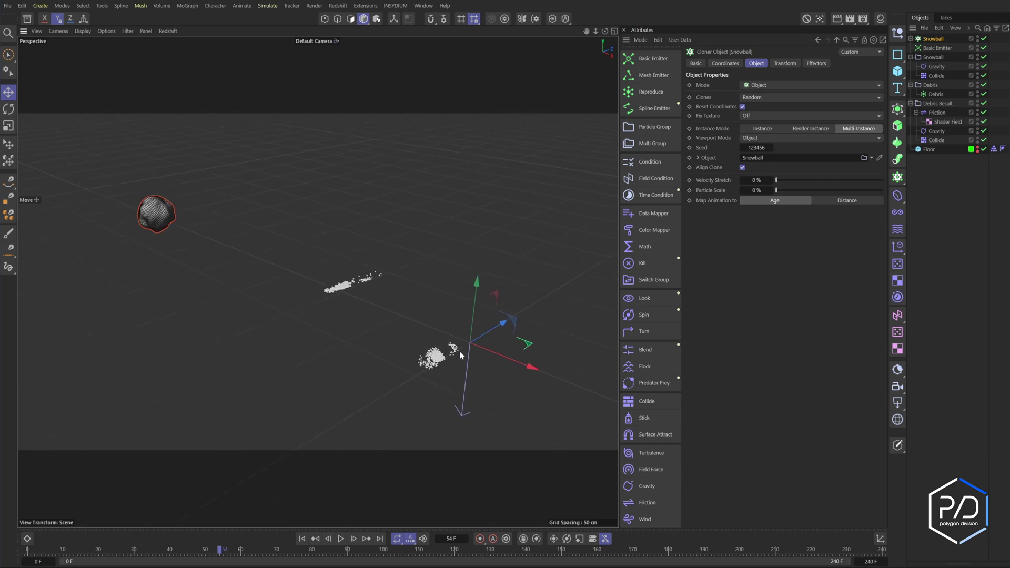
{"action": "scroll", "coordinate": [487, 358], "scroll_direction": "up", "scroll_amount": 5}
{"action": "scroll", "coordinate": [428, 356], "scroll_direction": "up", "scroll_amount": 6}
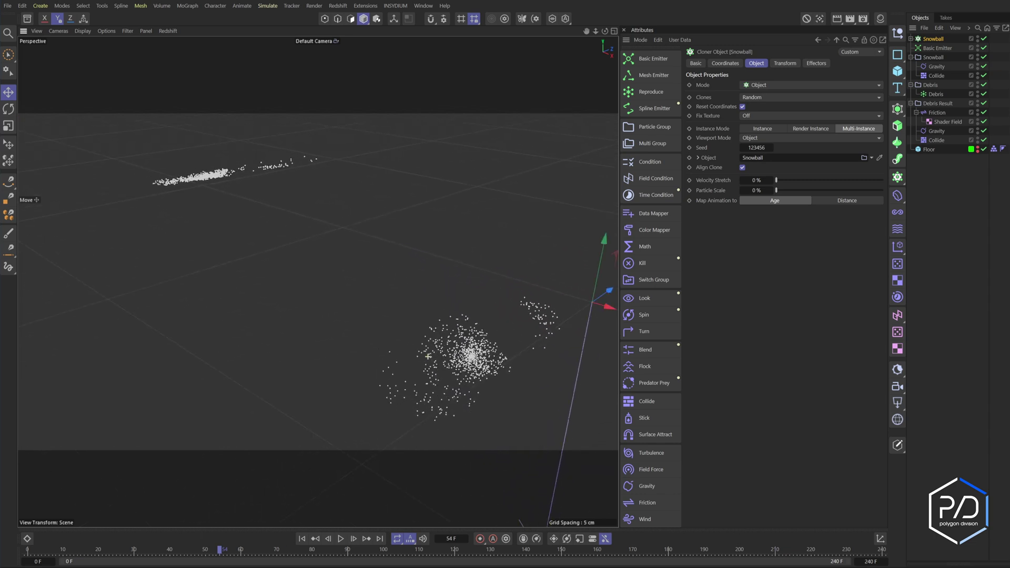
{"action": "scroll", "coordinate": [439, 344], "scroll_direction": "down", "scroll_amount": 7}
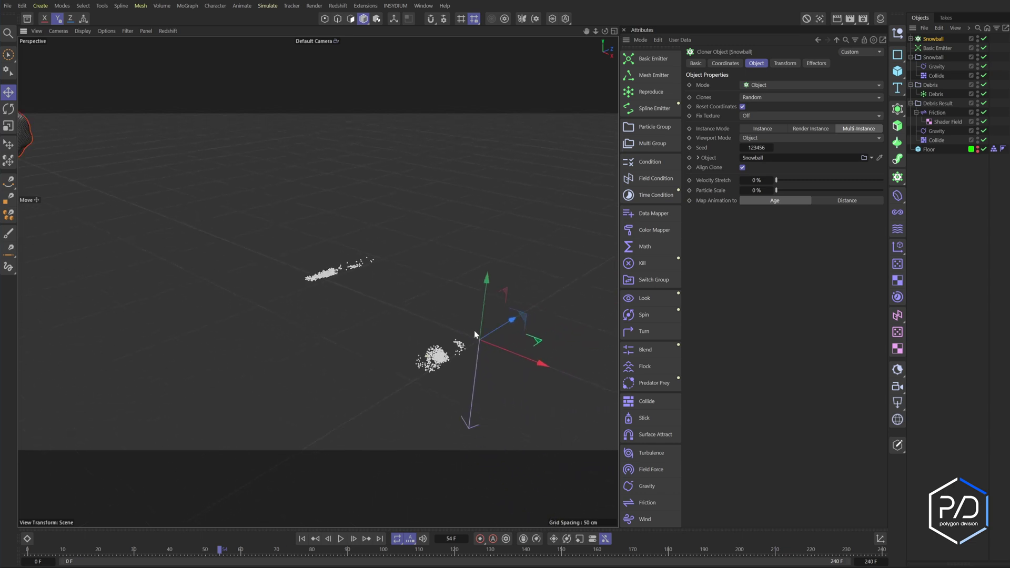
{"action": "middle_click_drag", "start_coordinate": [439, 345], "coordinate": [424, 323], "text": "alt"}
Step: Create a Cloner named Debris in Object mode using Debris Result as its object
{"action": "left_click", "coordinate": [897, 177]}
{"action": "double_click", "coordinate": [932, 39]}
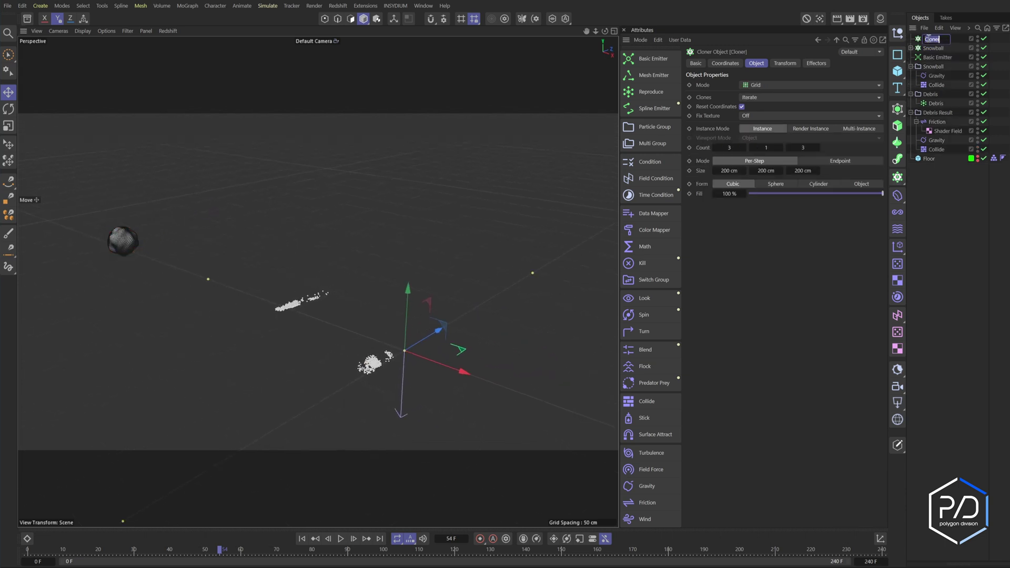
{"action": "type", "text": "Debris"}
{"action": "key", "text": "Return"}
{"action": "left_click", "coordinate": [810, 84]}
{"action": "left_click", "coordinate": [789, 100]}
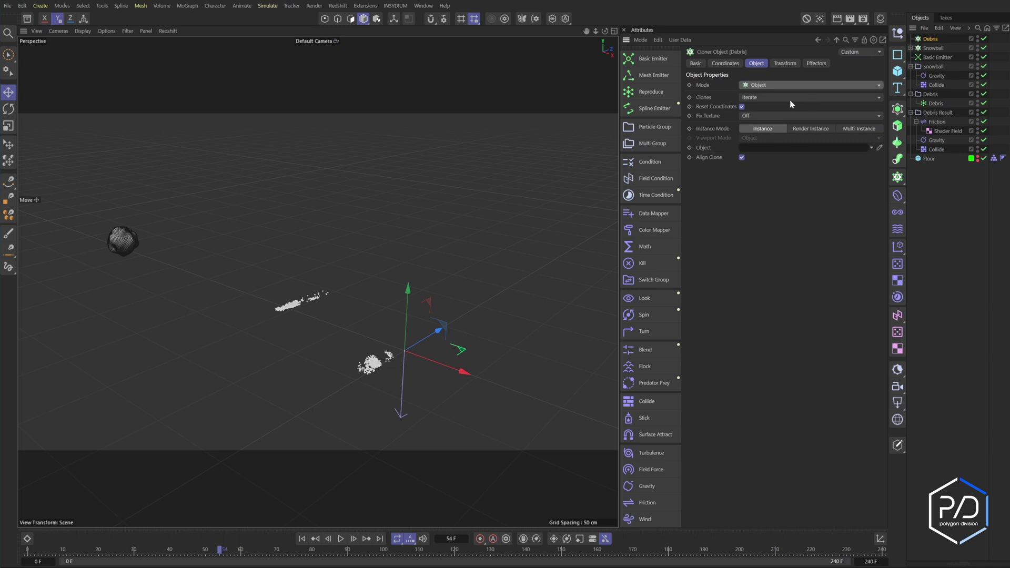
{"action": "left_click_drag", "start_coordinate": [935, 113], "coordinate": [810, 148]}
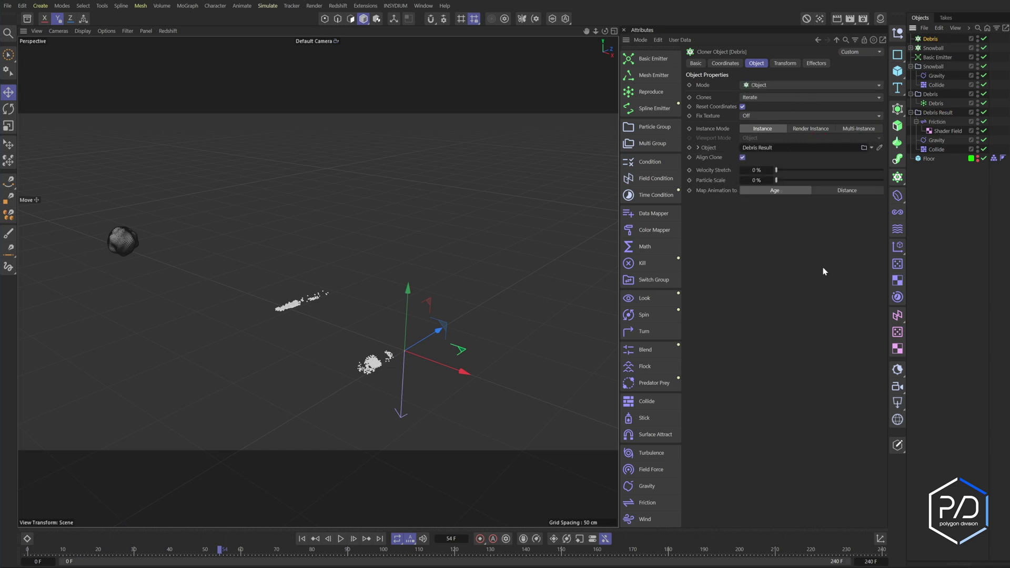
Step: Collapse the Debris, Debris Result and Snowball groups and hide them in the viewport
{"action": "left_click", "coordinate": [910, 94]}
{"action": "left_click", "coordinate": [910, 103]}
{"action": "left_click", "coordinate": [910, 66]}
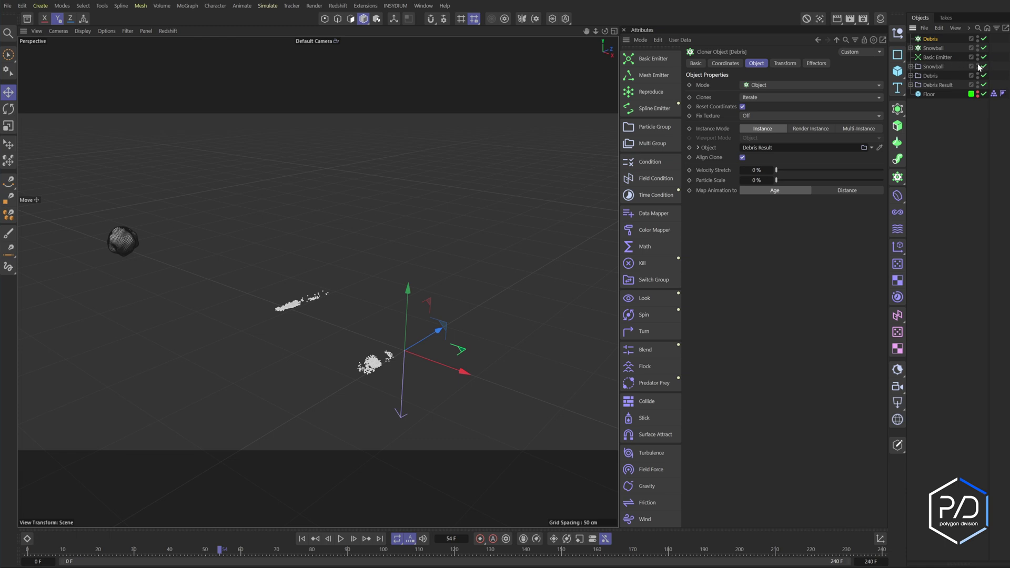
{"action": "mouse_move", "coordinate": [978, 67]}
{"action": "left_mouse_down"}
{"action": "mouse_move", "coordinate": [978, 95]}
{"action": "mouse_move", "coordinate": [978, 62]}
{"action": "left_mouse_up"}
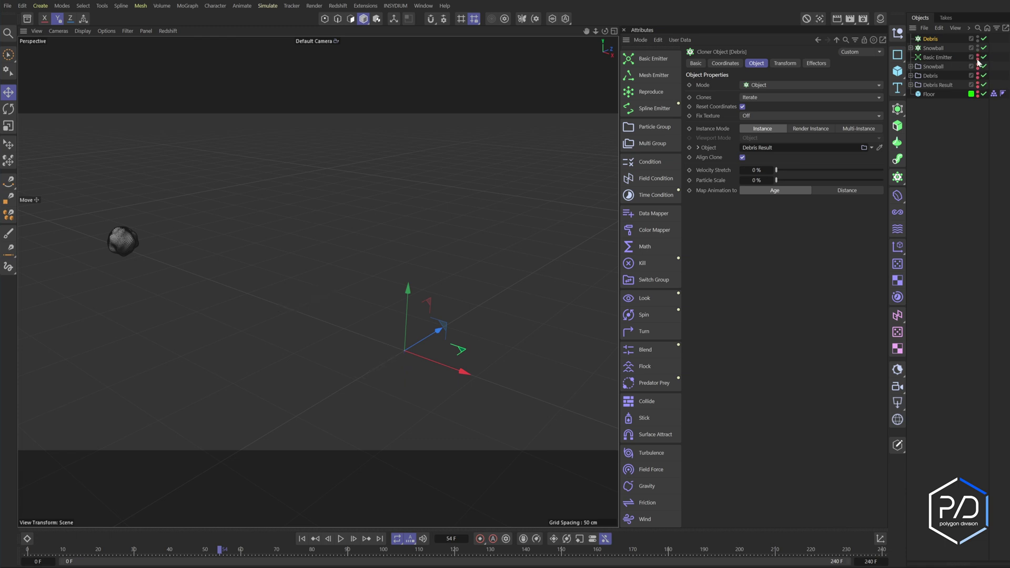
Step: Deselect the Debris cloner and play the snowball fight animation
{"action": "left_click", "coordinate": [954, 144]}
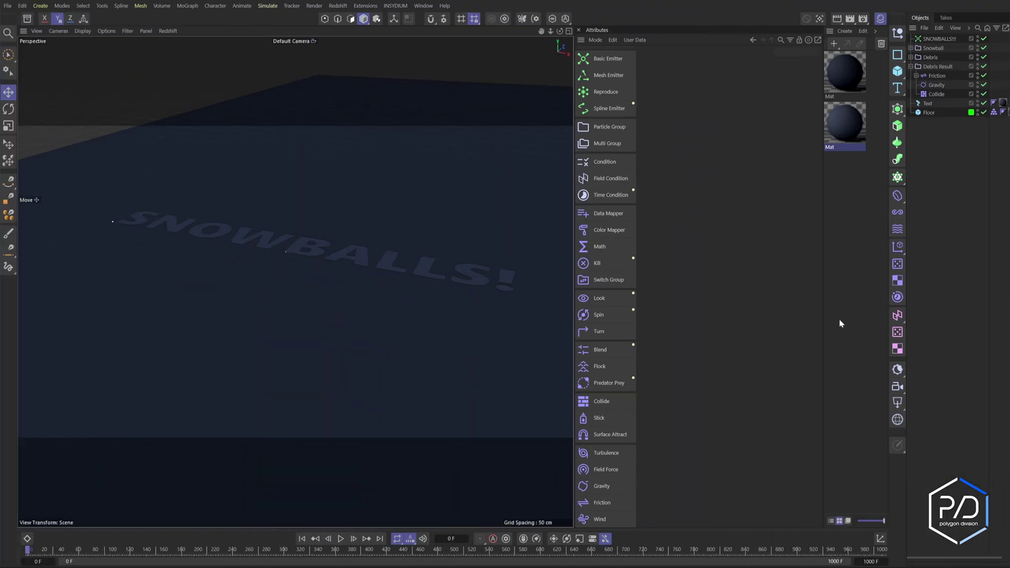
{"action": "left_click", "coordinate": [340, 539]}
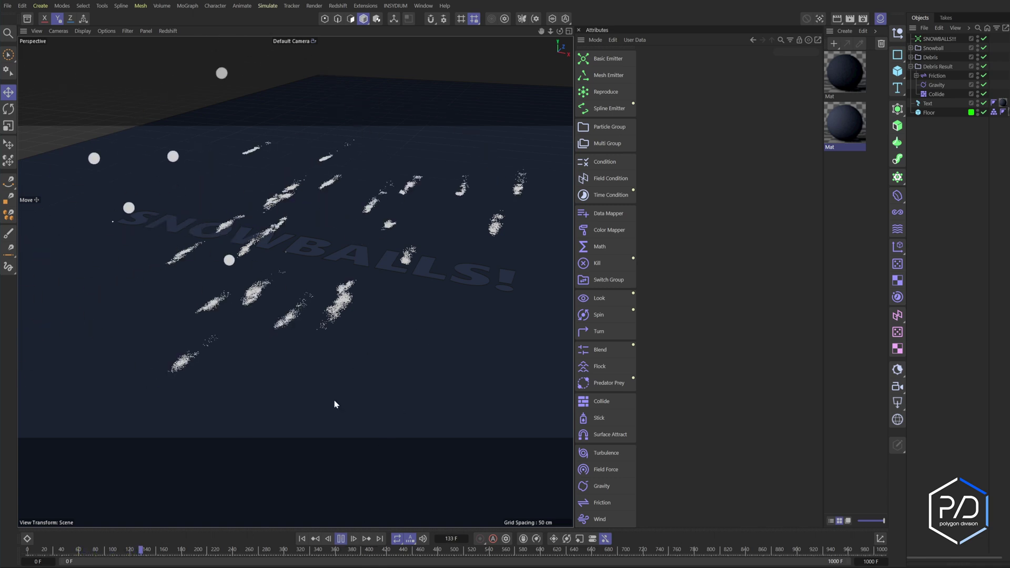
Step: Add a Data Mapper to Debris Result and make its curve a straight, falling diagonal
{"action": "left_click", "coordinate": [340, 538]}
{"action": "left_click", "coordinate": [937, 66]}
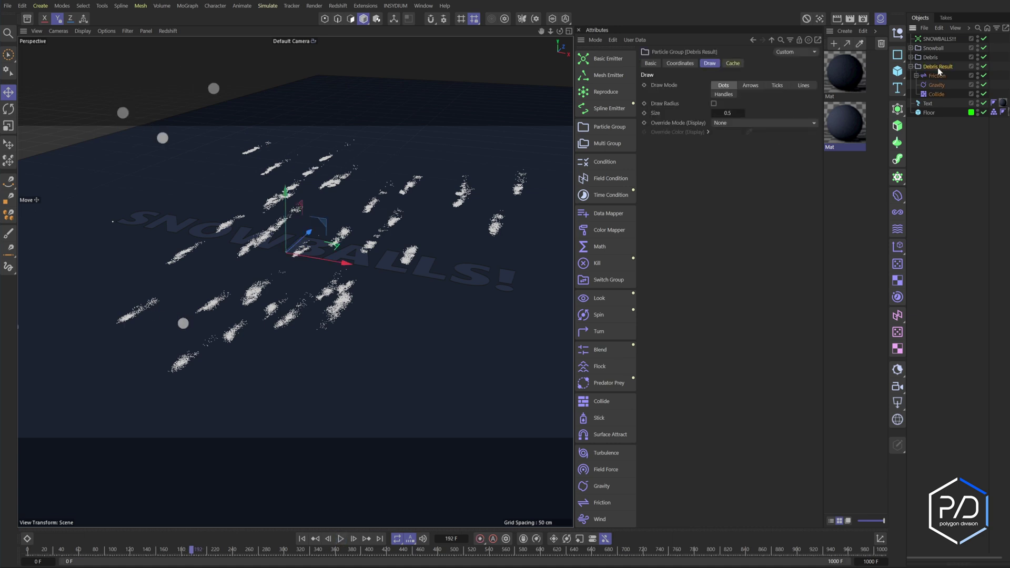
{"action": "left_click", "coordinate": [607, 214]}
{"action": "right_click", "coordinate": [745, 220]}
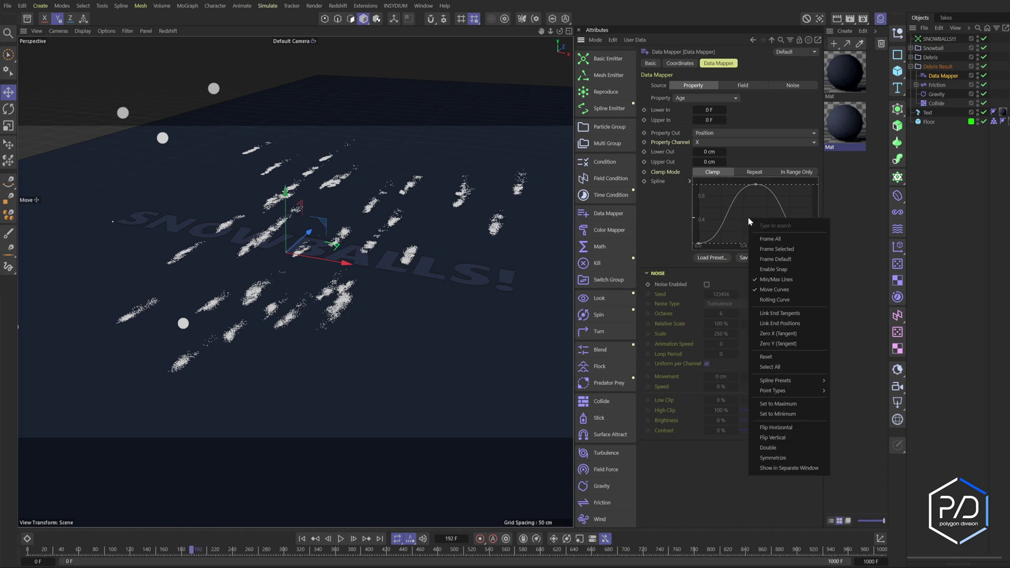
{"action": "mouse_move", "coordinate": [773, 382]}
{"action": "left_click", "coordinate": [847, 382]}
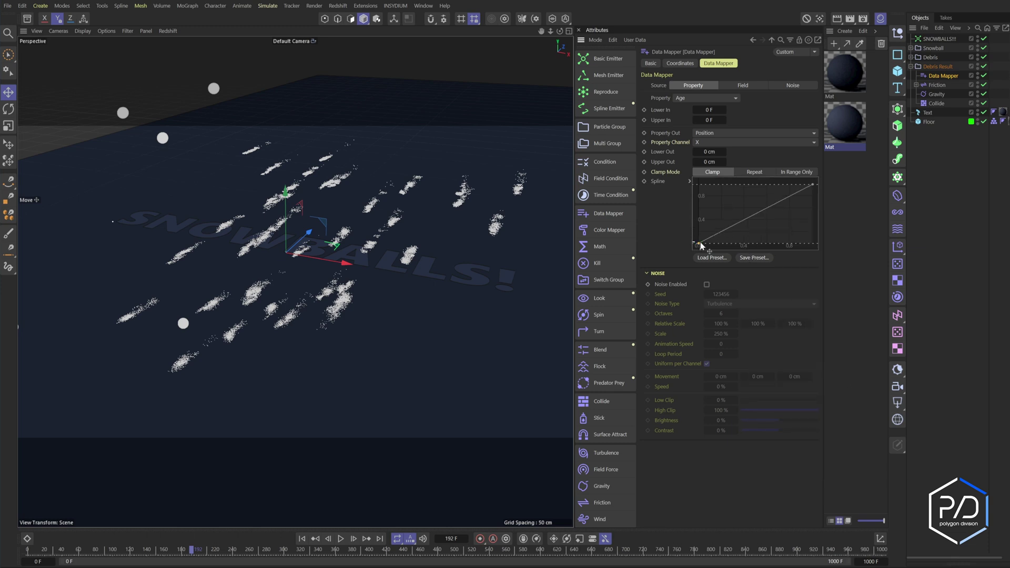
{"action": "left_click_drag", "start_coordinate": [700, 244], "coordinate": [691, 175]}
{"action": "left_click_drag", "start_coordinate": [812, 184], "coordinate": [812, 244]}
Step: Set the Data Mapper's Upper In to 60 F and map output onto Lifetime, then play
{"action": "left_click", "coordinate": [712, 122]}
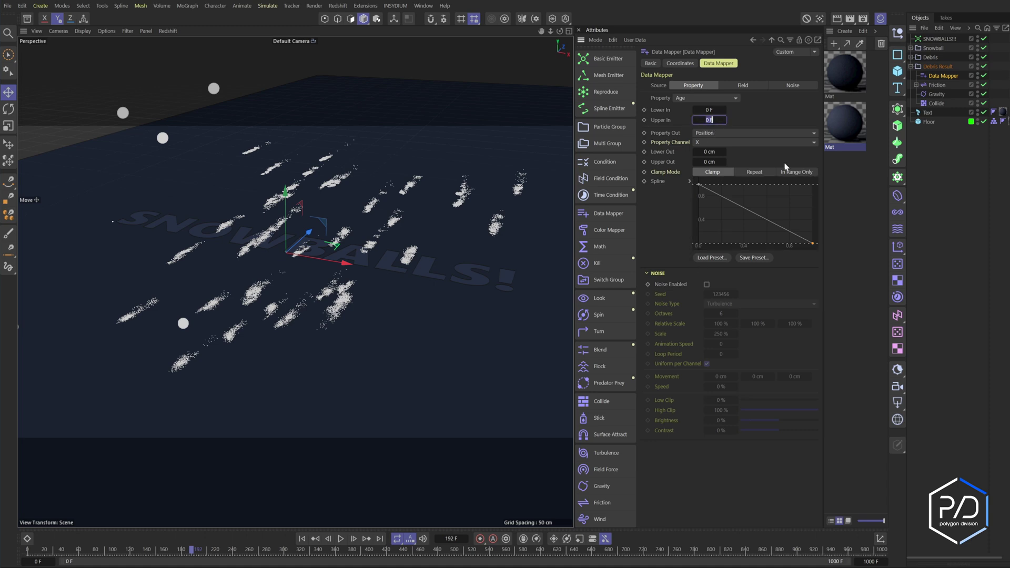
{"action": "type", "text": "60"}
{"action": "left_click", "coordinate": [710, 162]}
{"action": "left_click", "coordinate": [714, 134]}
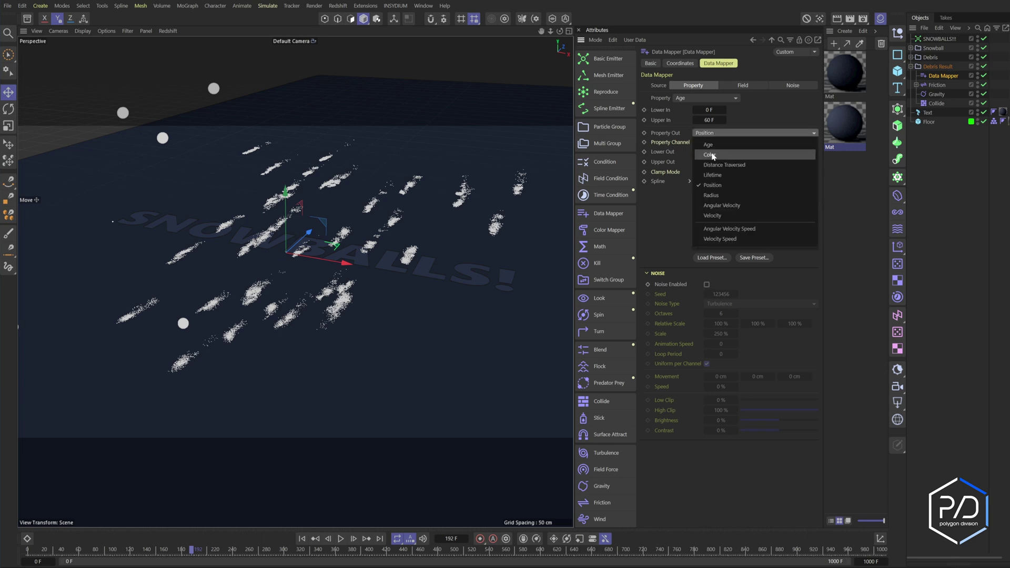
{"action": "left_click", "coordinate": [712, 175]}
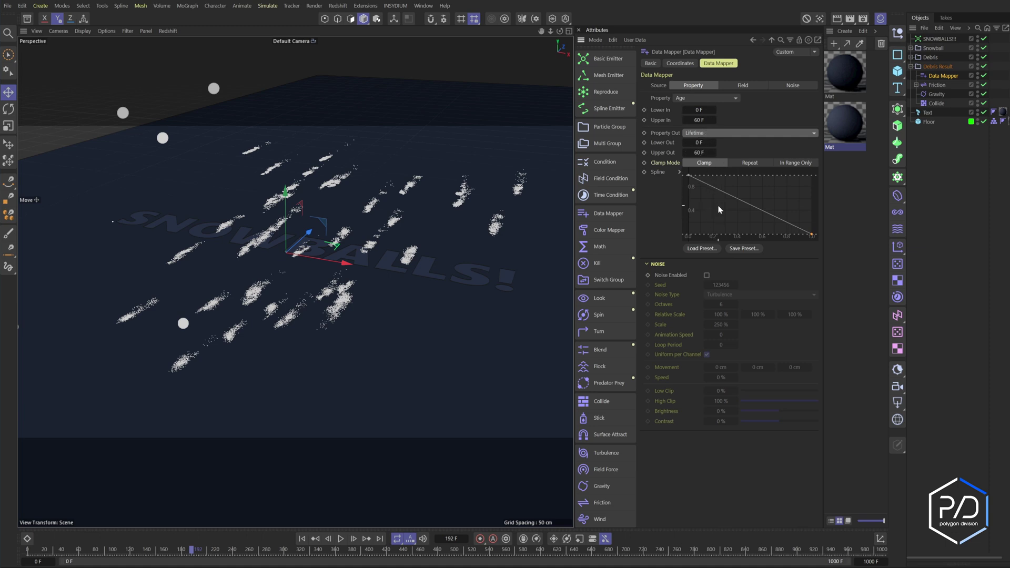
{"action": "left_click", "coordinate": [339, 538]}
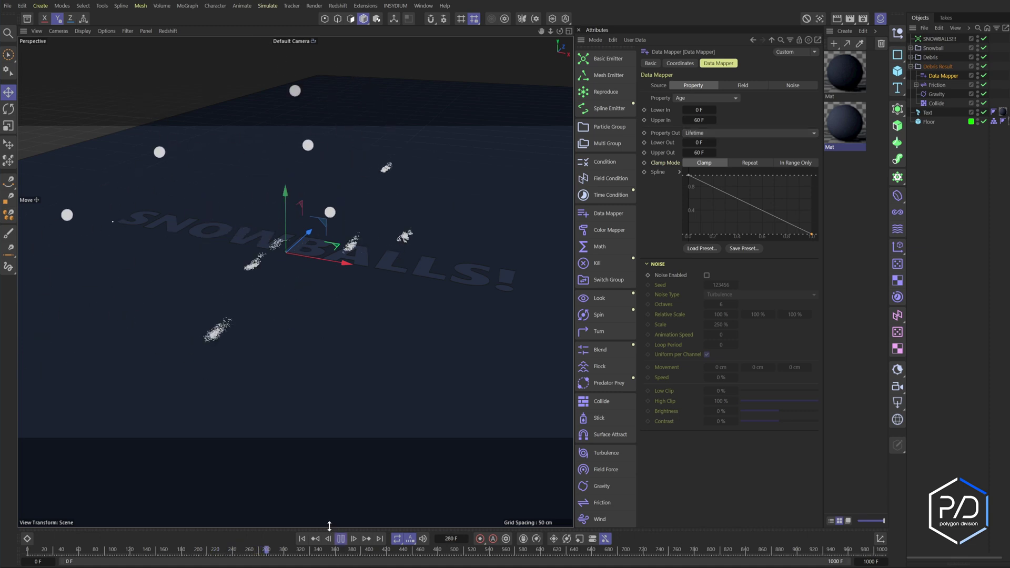
Step: Enable noise on the Data Mapper with a 125% scale
{"action": "left_click", "coordinate": [707, 275]}
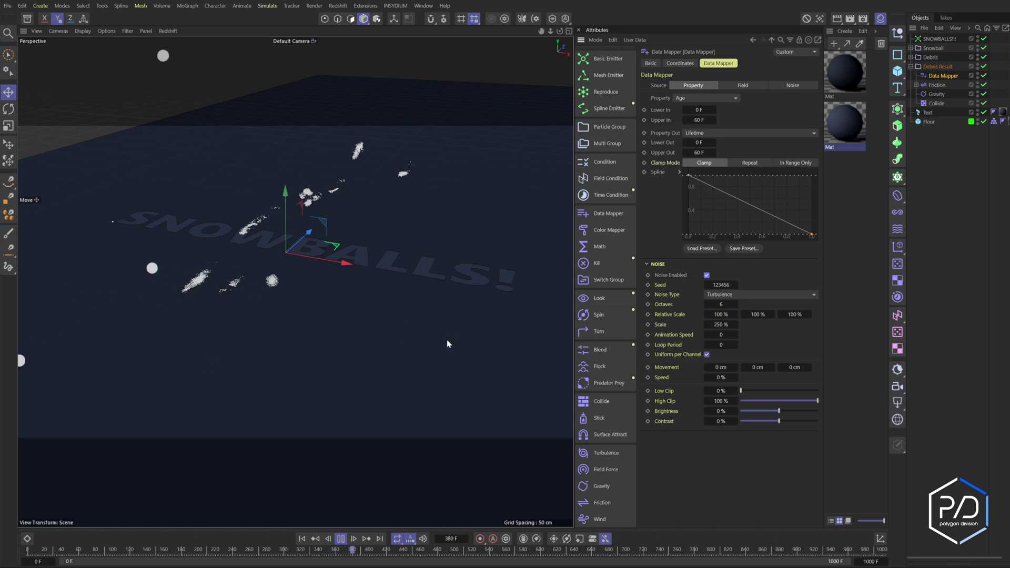
{"action": "left_click", "coordinate": [721, 324]}
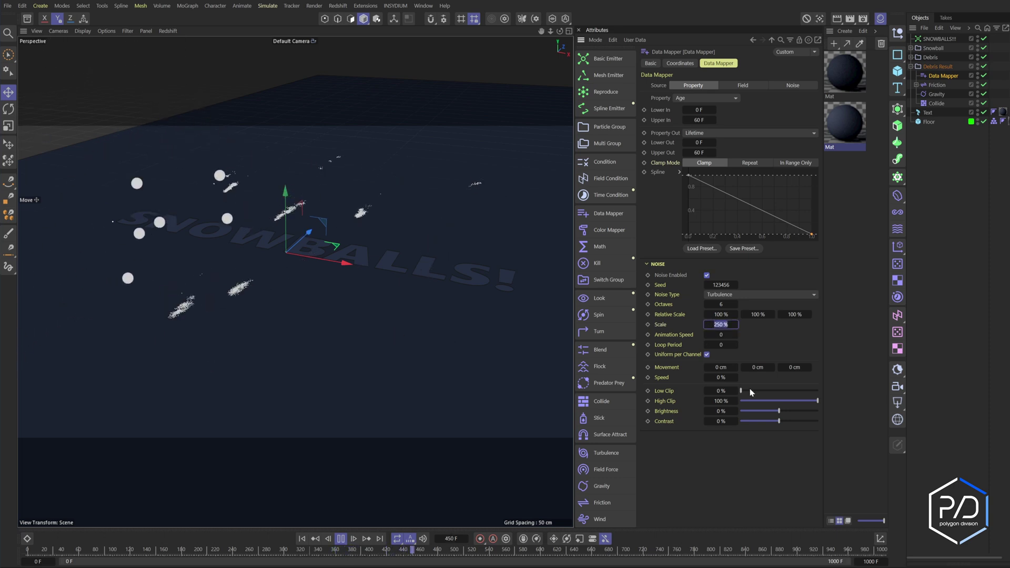
{"action": "type", "text": "125"}
{"action": "key", "text": "Return"}
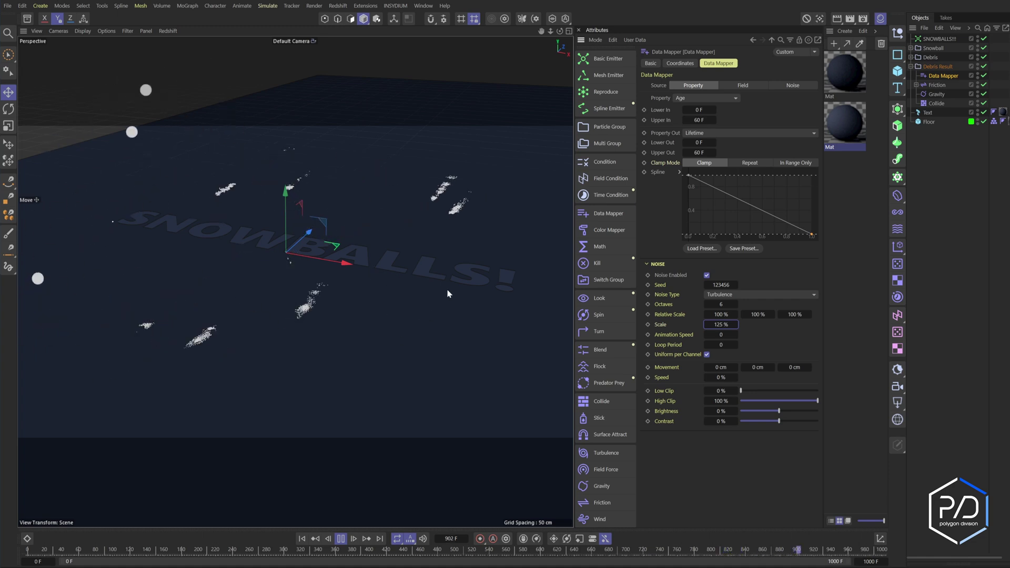
Step: Confirm the Upper Out and Upper In values, then deselect the Data Mapper
{"action": "left_click", "coordinate": [699, 152]}
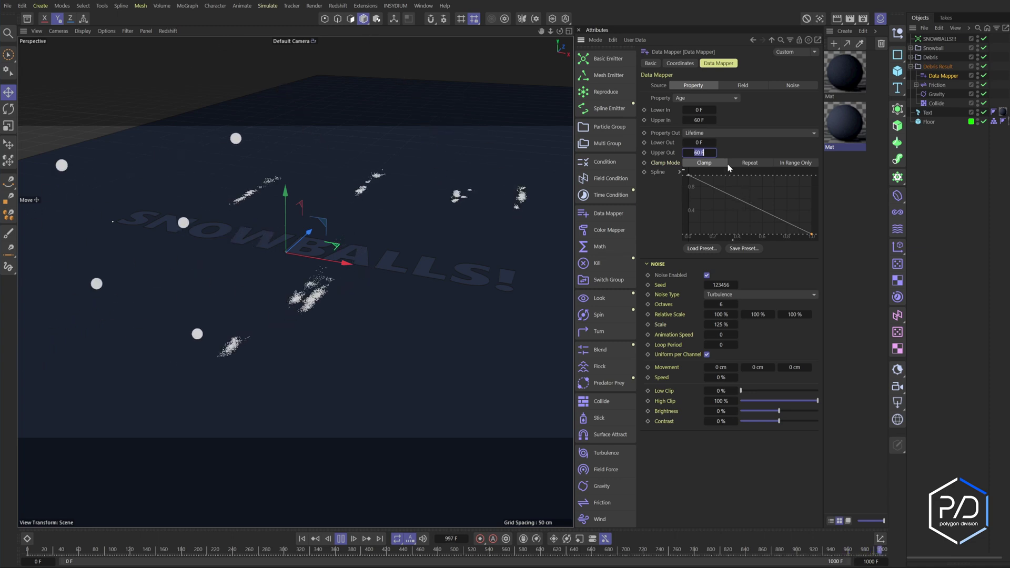
{"action": "key", "text": "shift+Tab"}
{"action": "key", "text": "shift+Tab"}
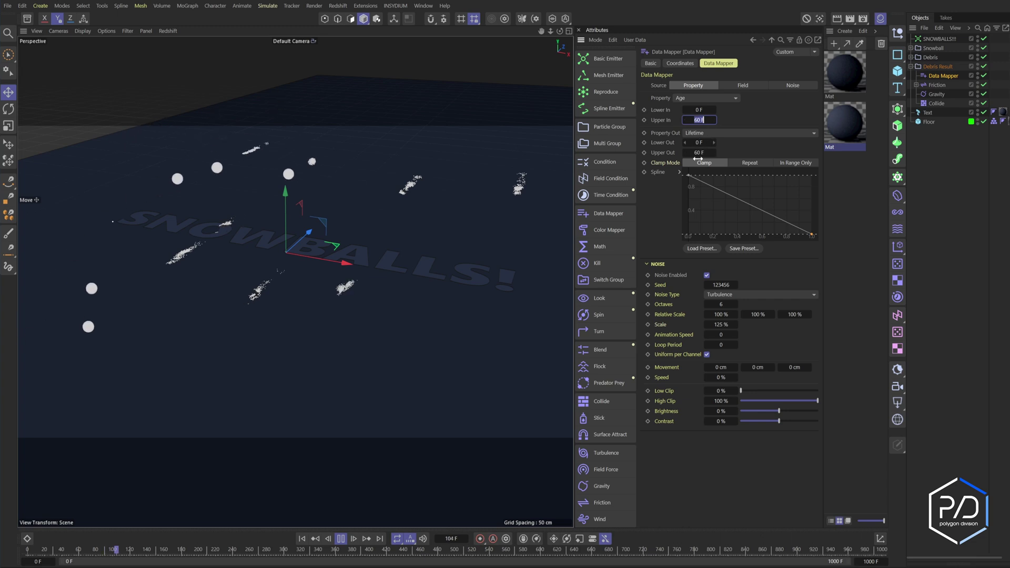
{"action": "key", "text": "Return"}
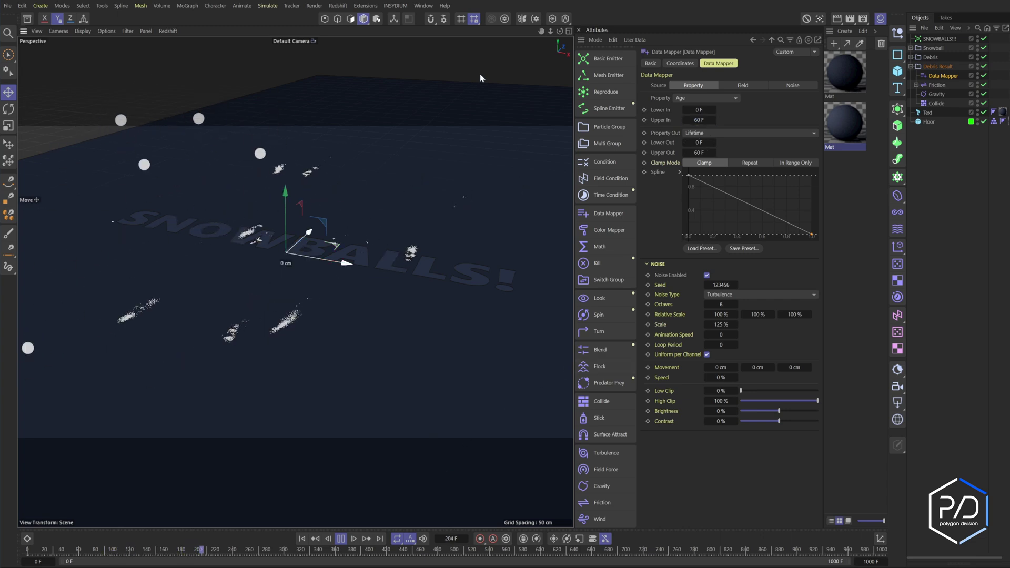
{"action": "left_click", "coordinate": [479, 78]}
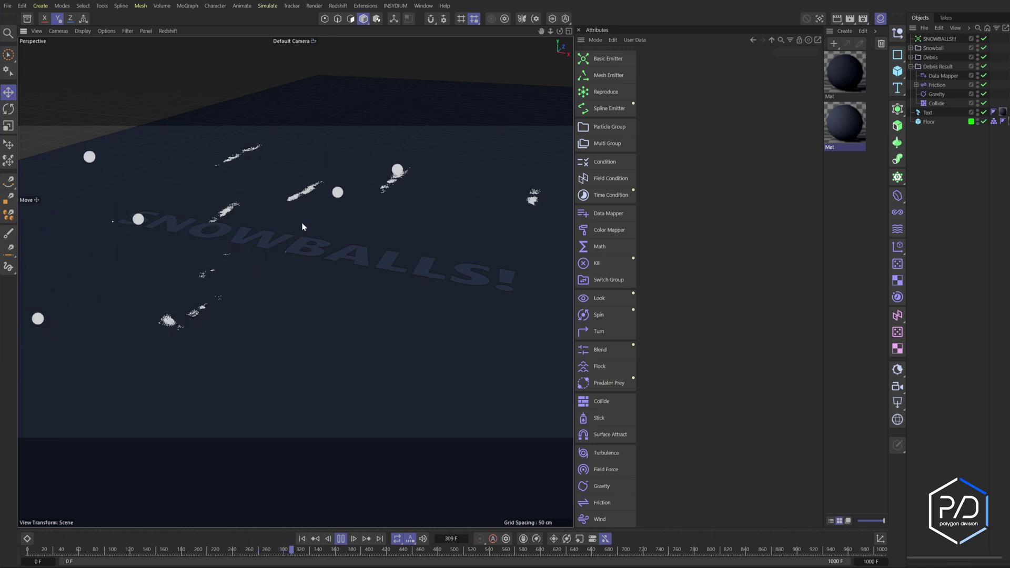
Step: Raise the SNOWBALLS!!! emitter's Pulse from 2 to 3 snowballs
{"action": "left_click", "coordinate": [928, 42]}
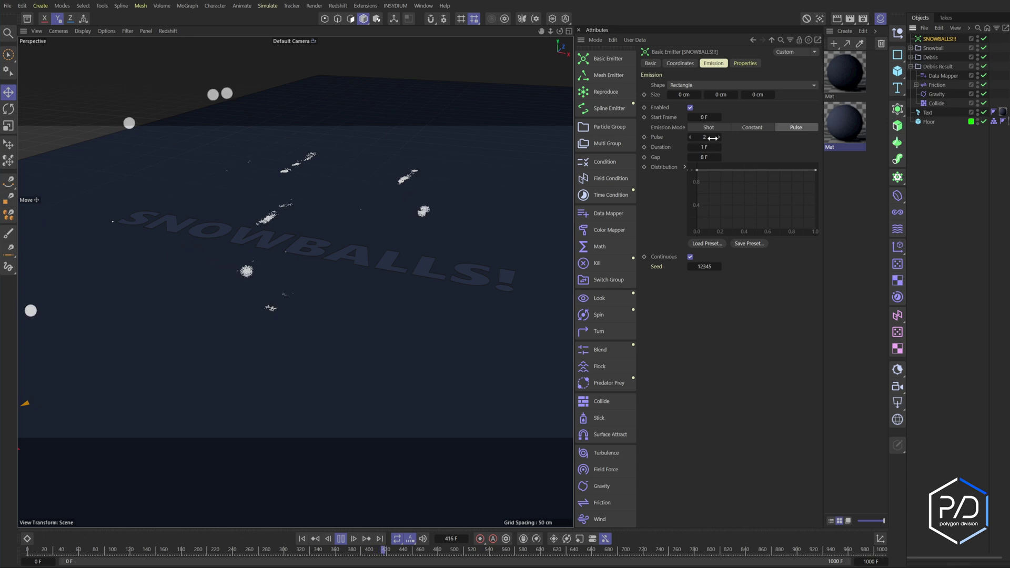
{"action": "left_click_drag", "start_coordinate": [712, 138], "coordinate": [722, 141]}
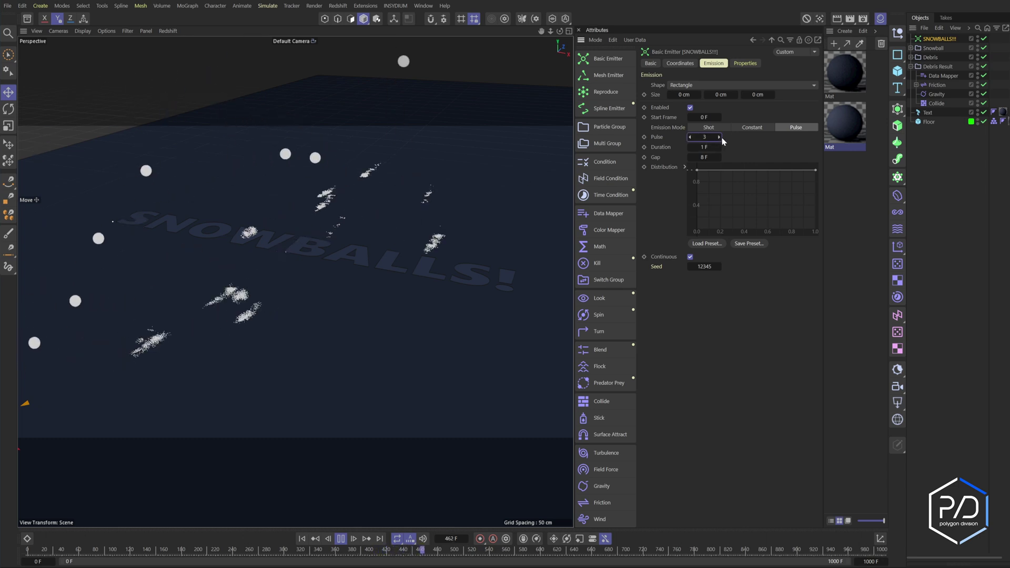